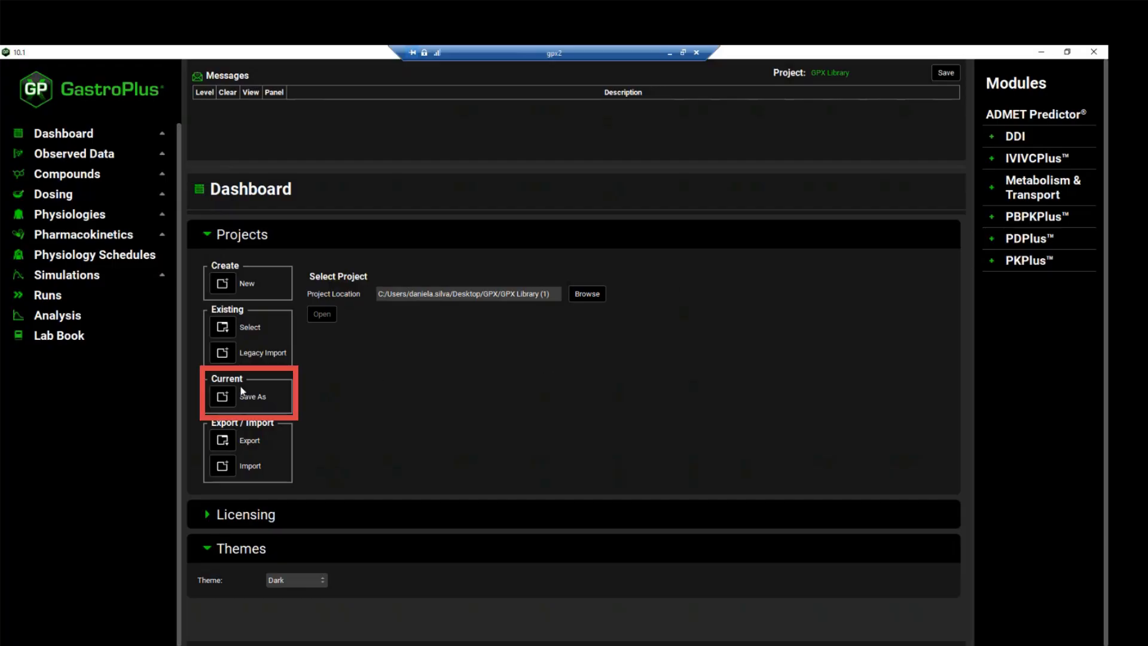
Step: Set up a Save As copy of the current project with the project name GPX Library Copy
left_click(224, 398)
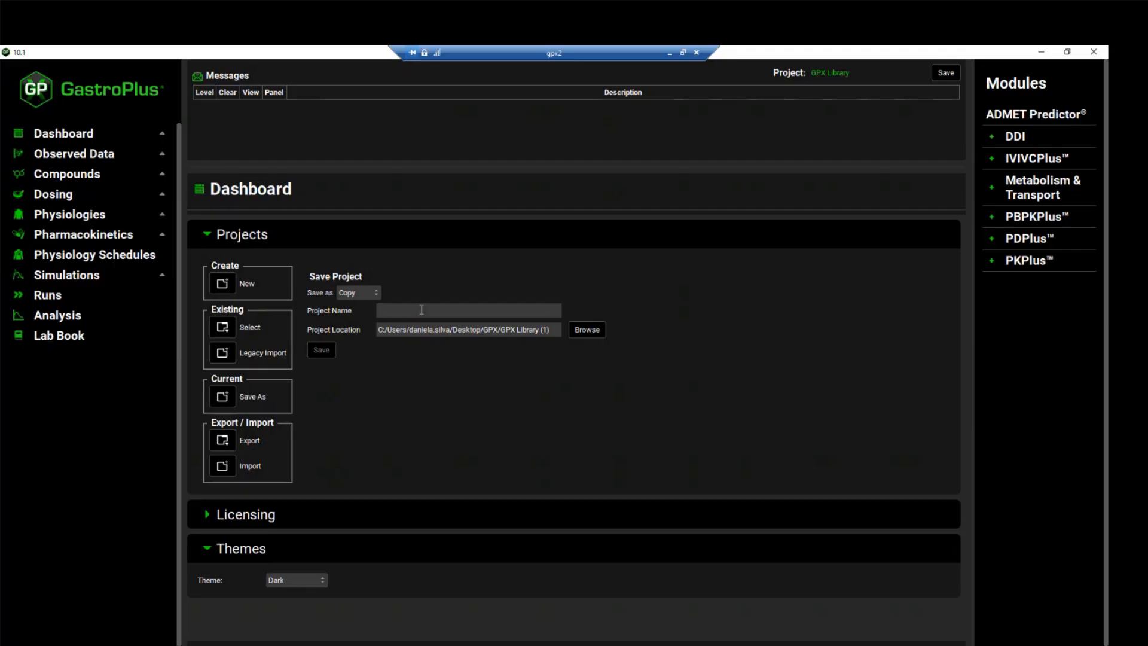
left_click(421, 309)
type("GPX Library Copy")
Step: Create a folder called Library copy on the Desktop and choose it as the project location
left_click(587, 329)
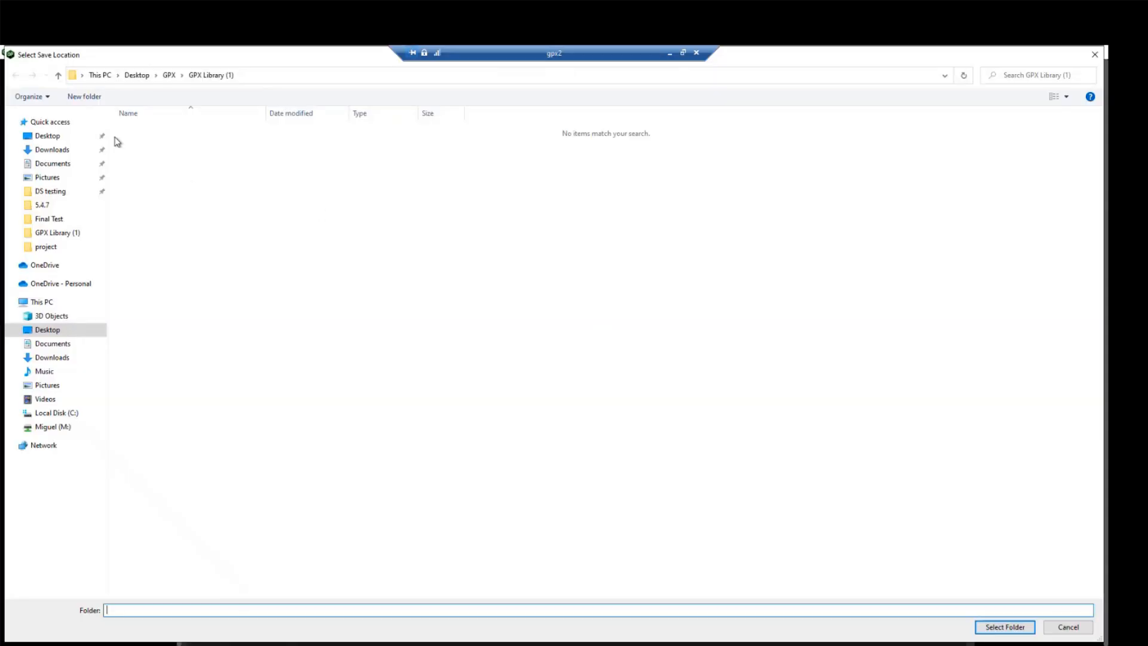
left_click(72, 136)
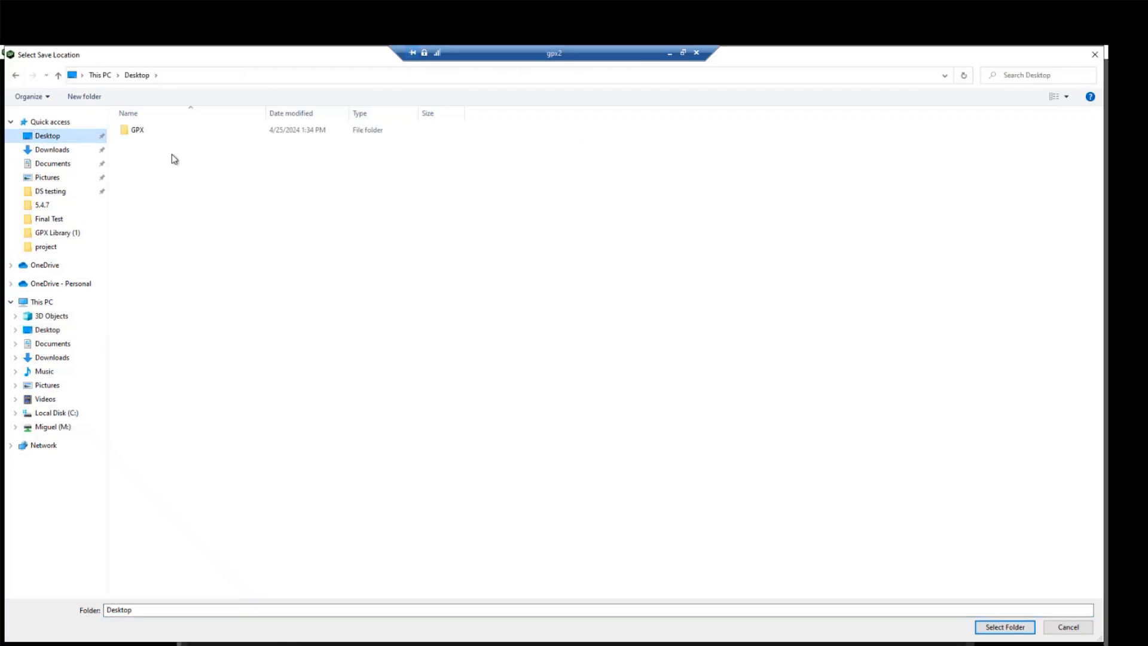
left_click(84, 96)
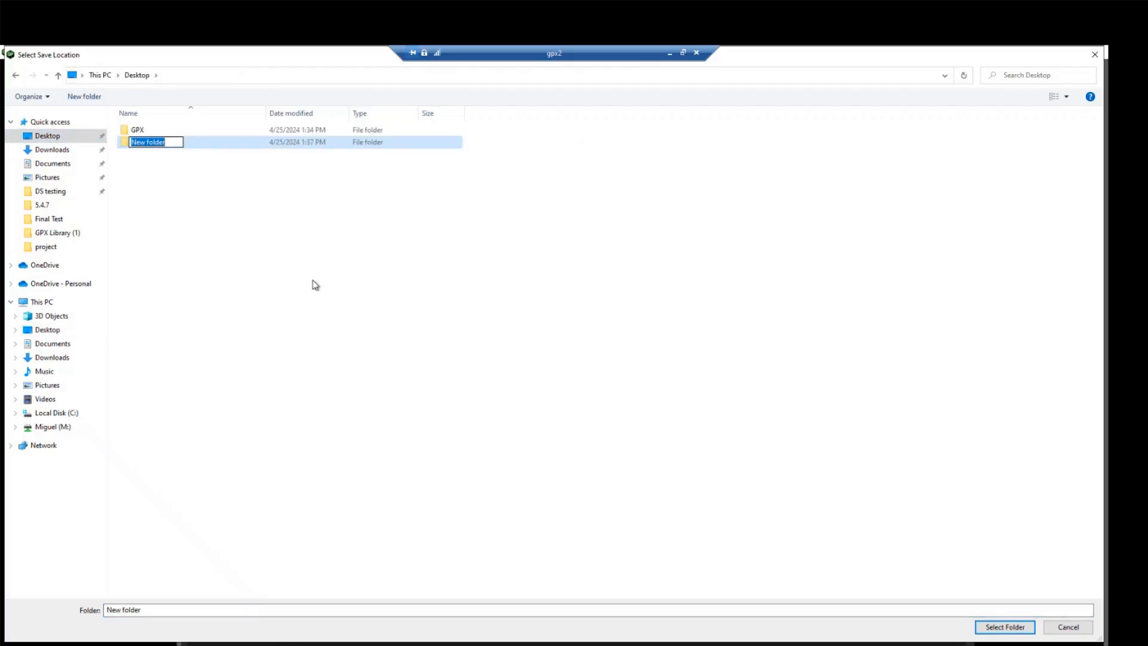
type("Library copy")
key("Return")
double_click(207, 145)
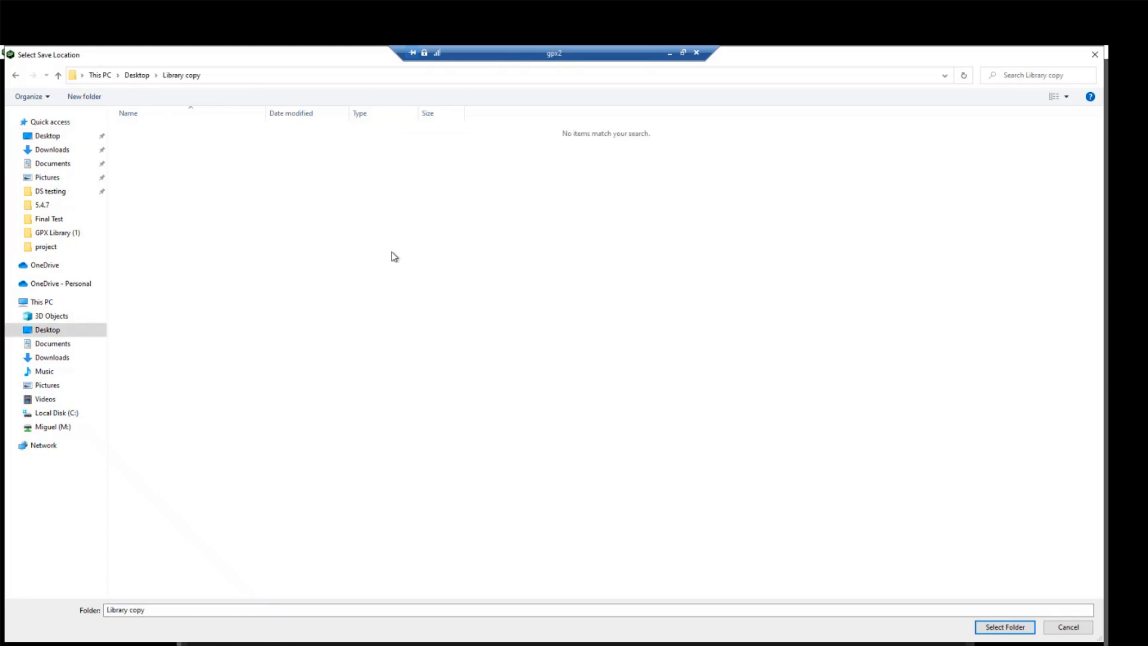
left_click(1007, 627)
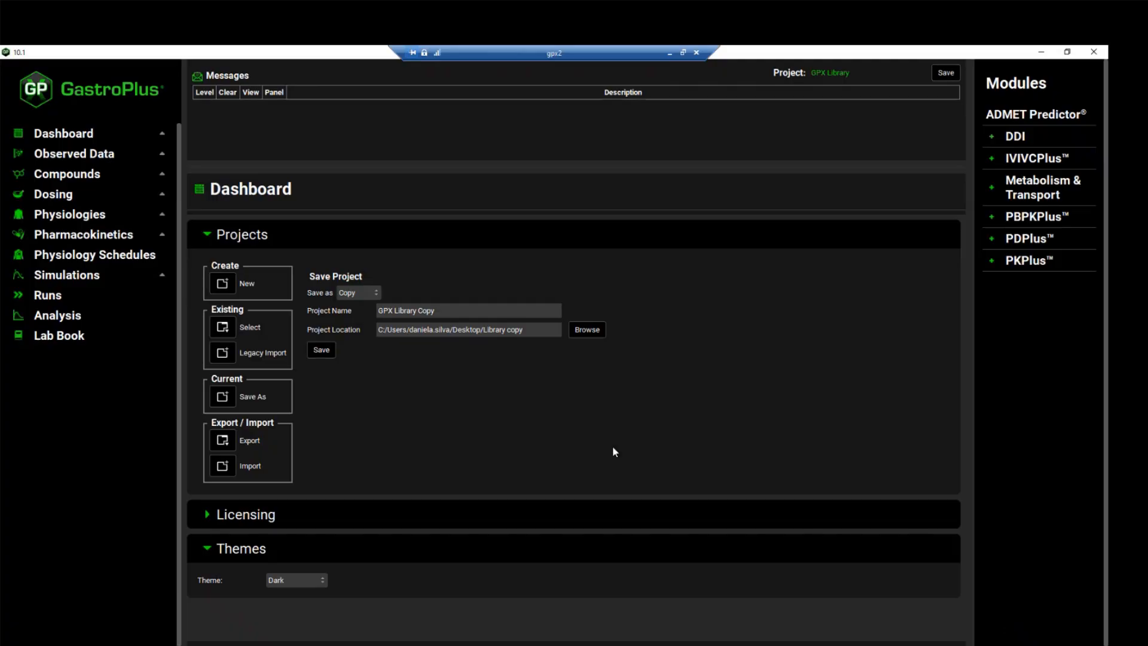
Step: Save the project copy, agree to continue, and clear the information message
left_click(325, 351)
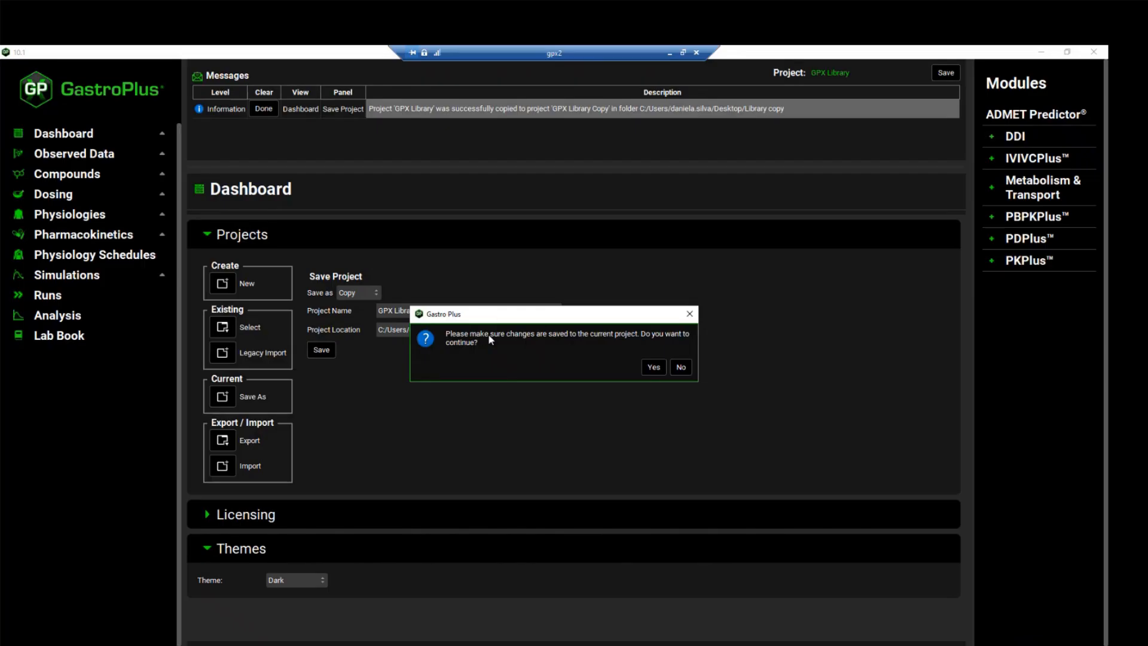
left_click(654, 367)
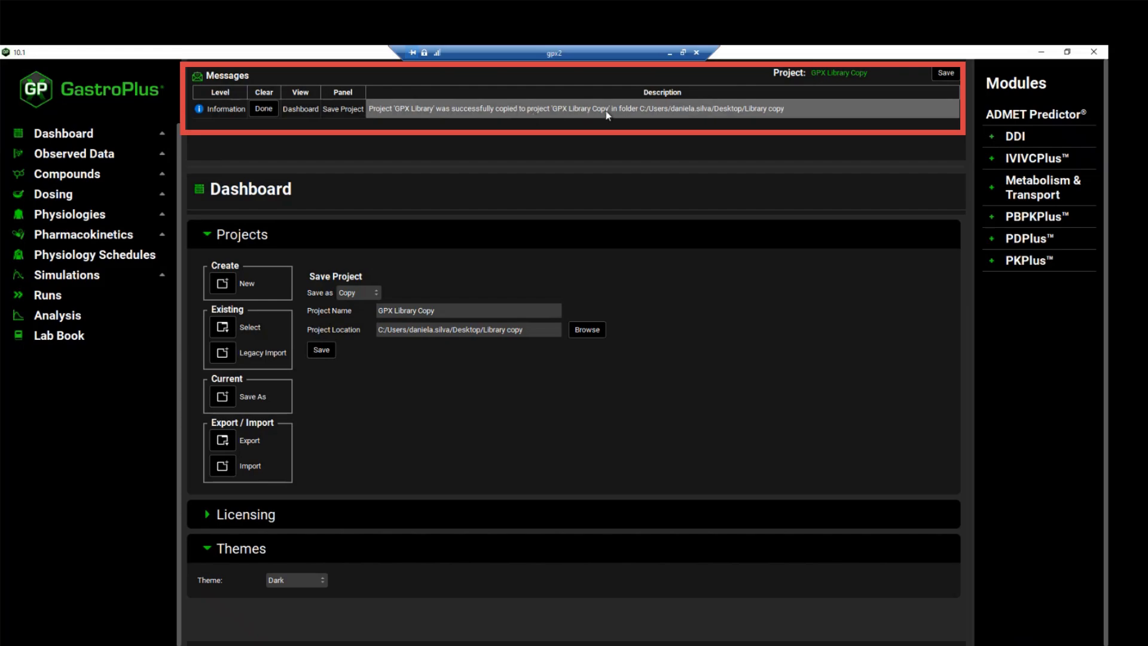
left_click(273, 109)
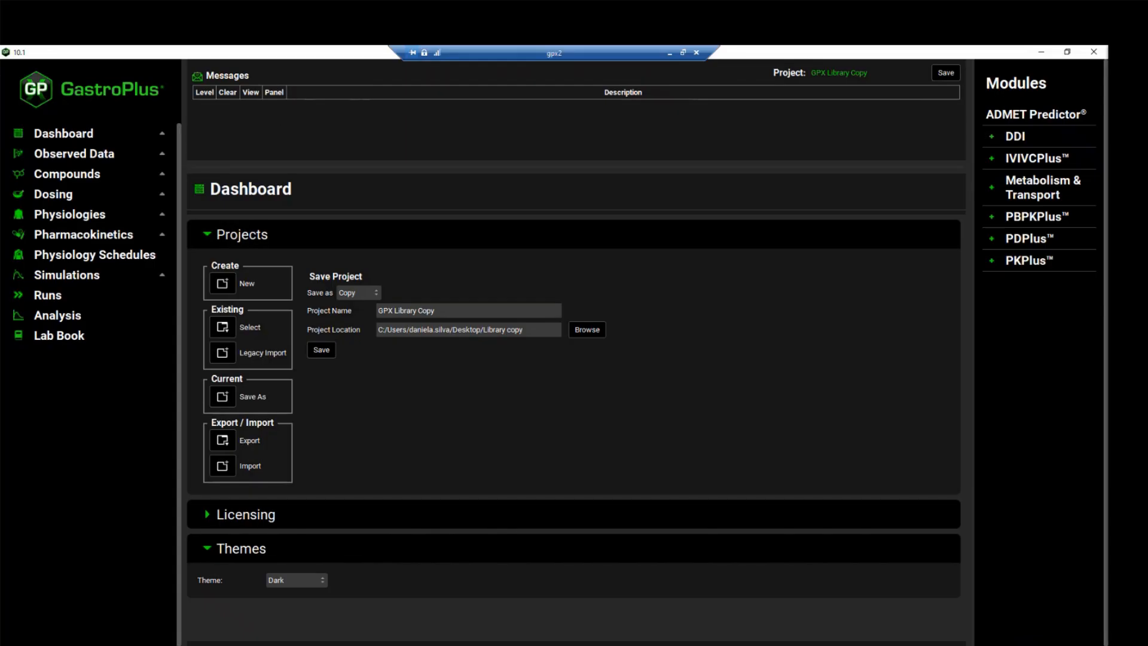
Step: Review the observed data profiles and the solubility data of the Ranitidine compound
left_click(66, 156)
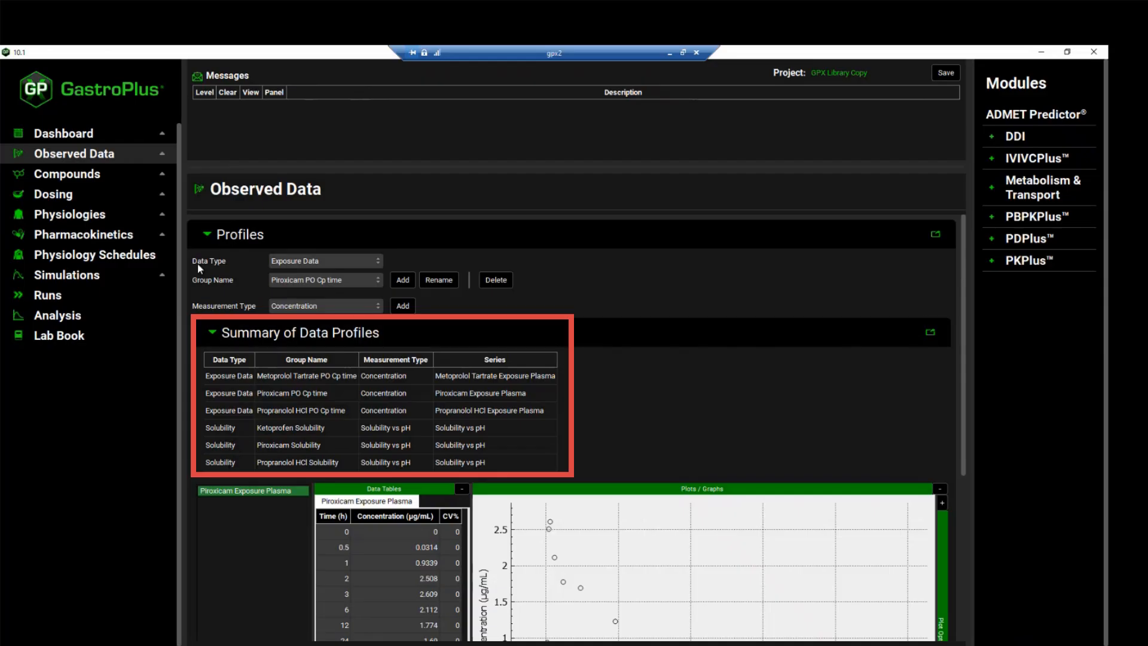
left_click(110, 179)
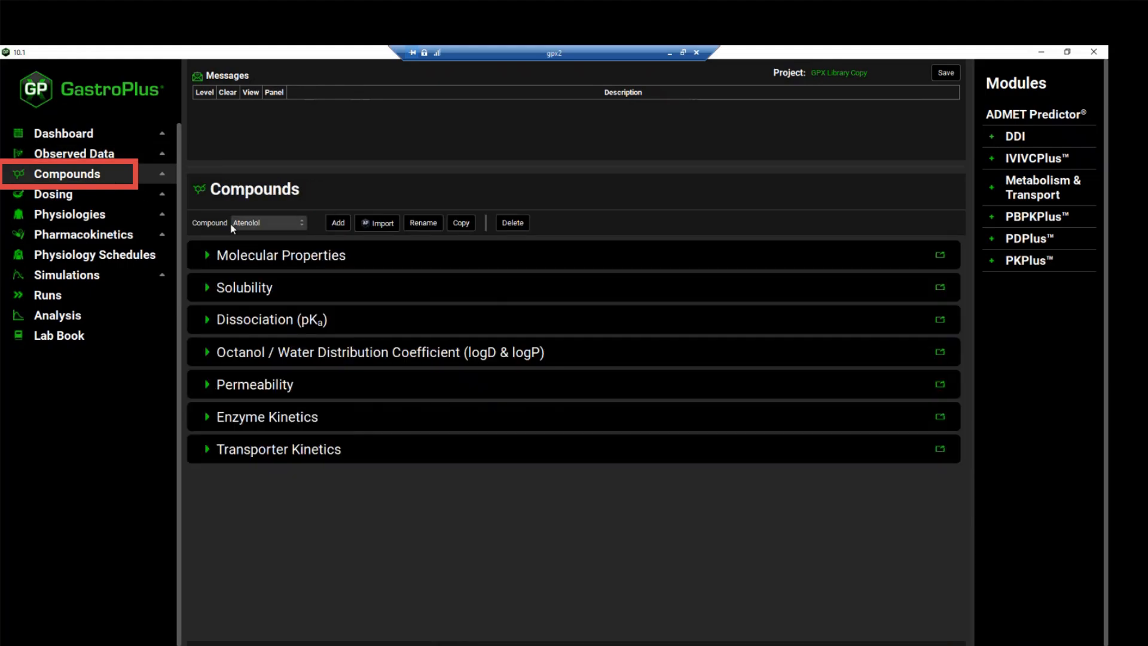
left_click(277, 222)
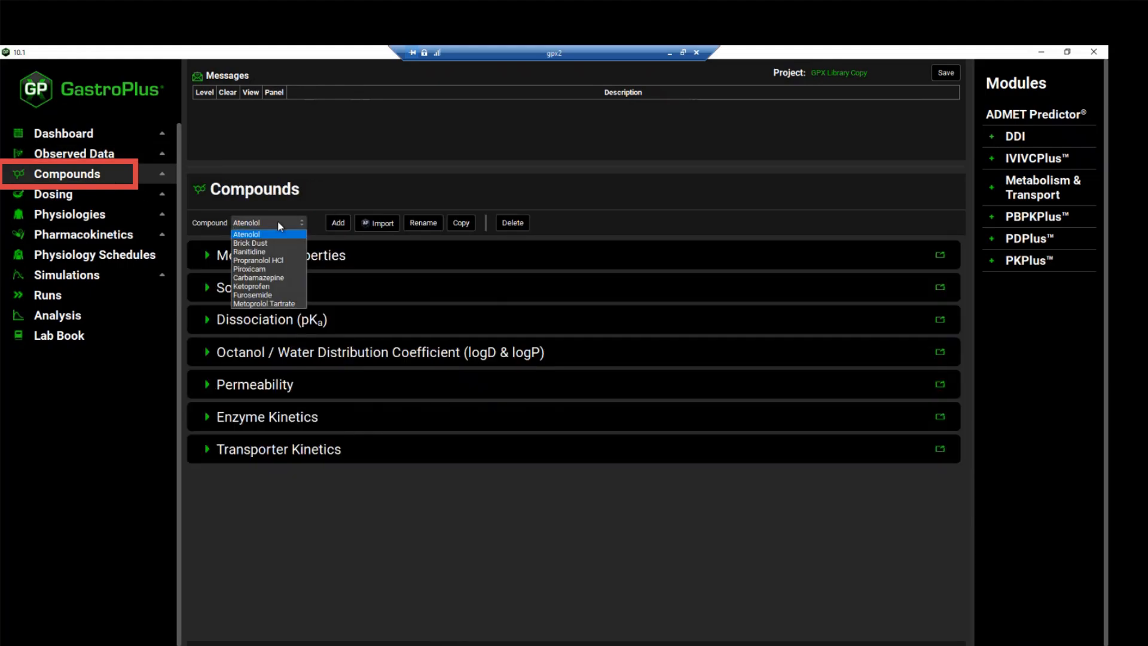
left_click(272, 254)
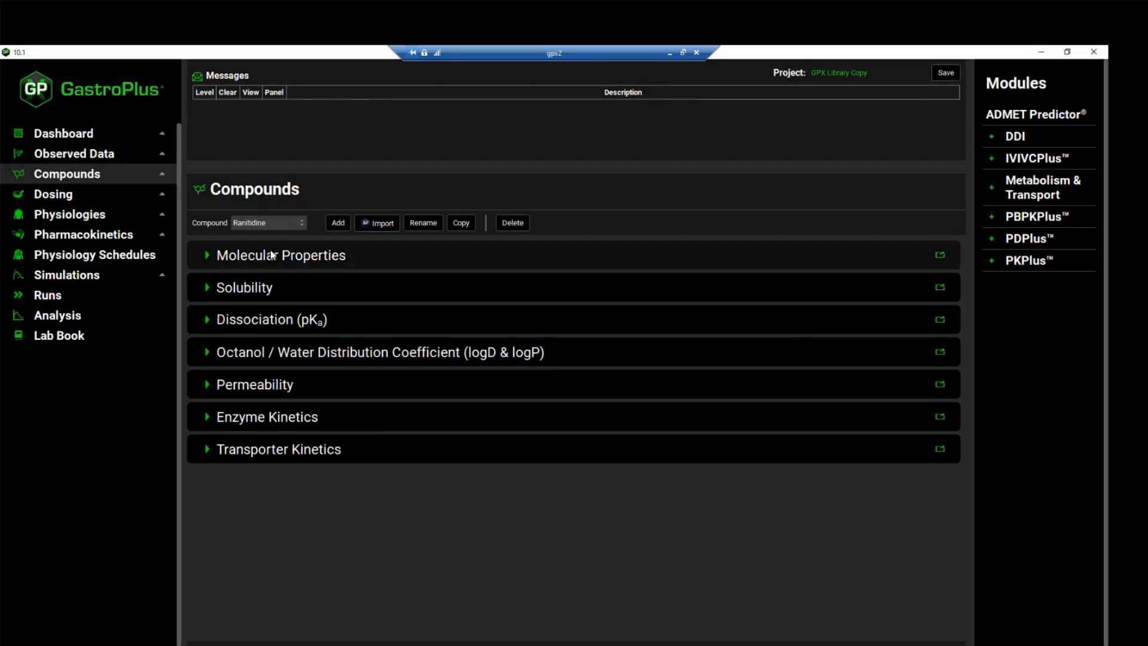
left_click(206, 289)
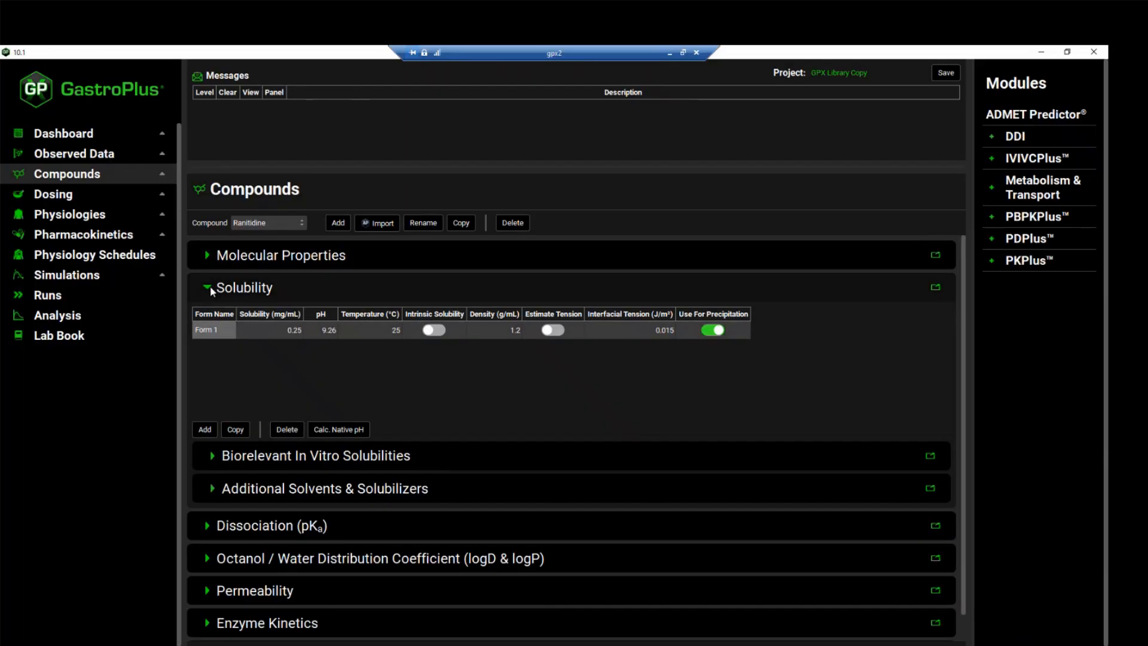
left_click(209, 287)
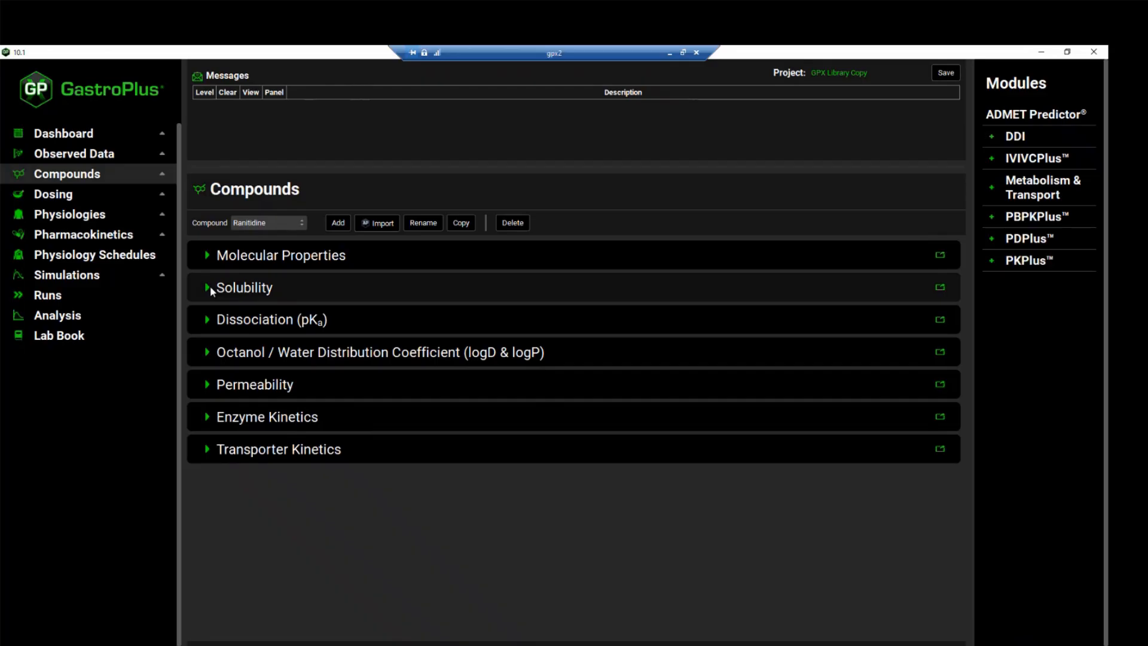
Step: Examine the list of simulations available in the project, keeping Atenolol 100mg PO tablet selected
left_click(123, 274)
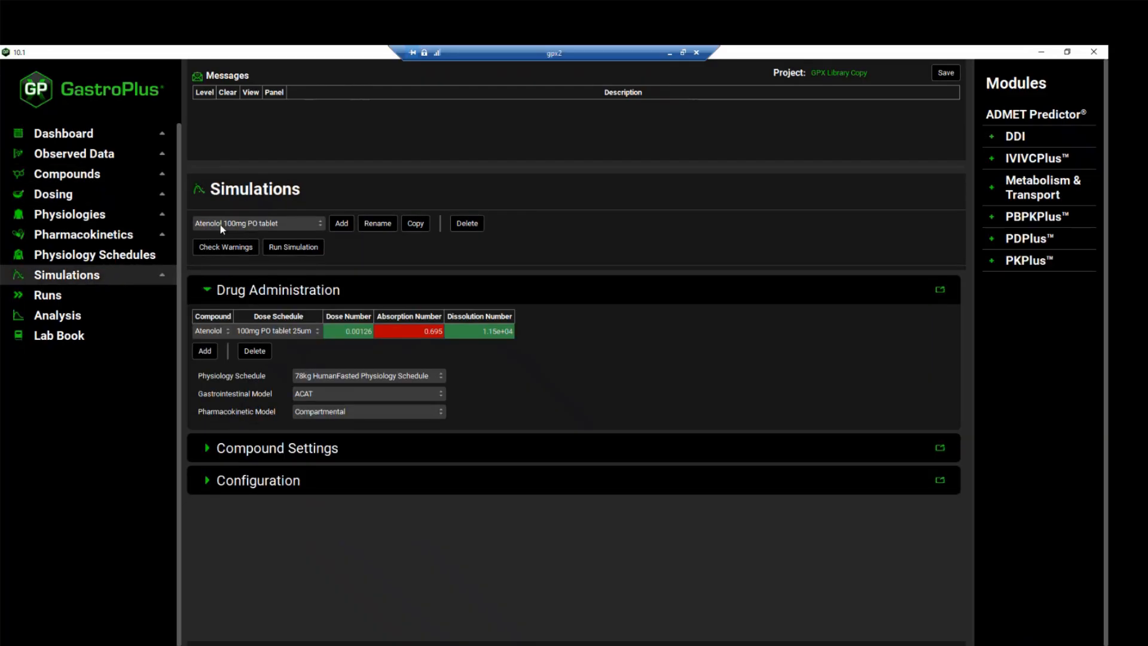
left_click(315, 222)
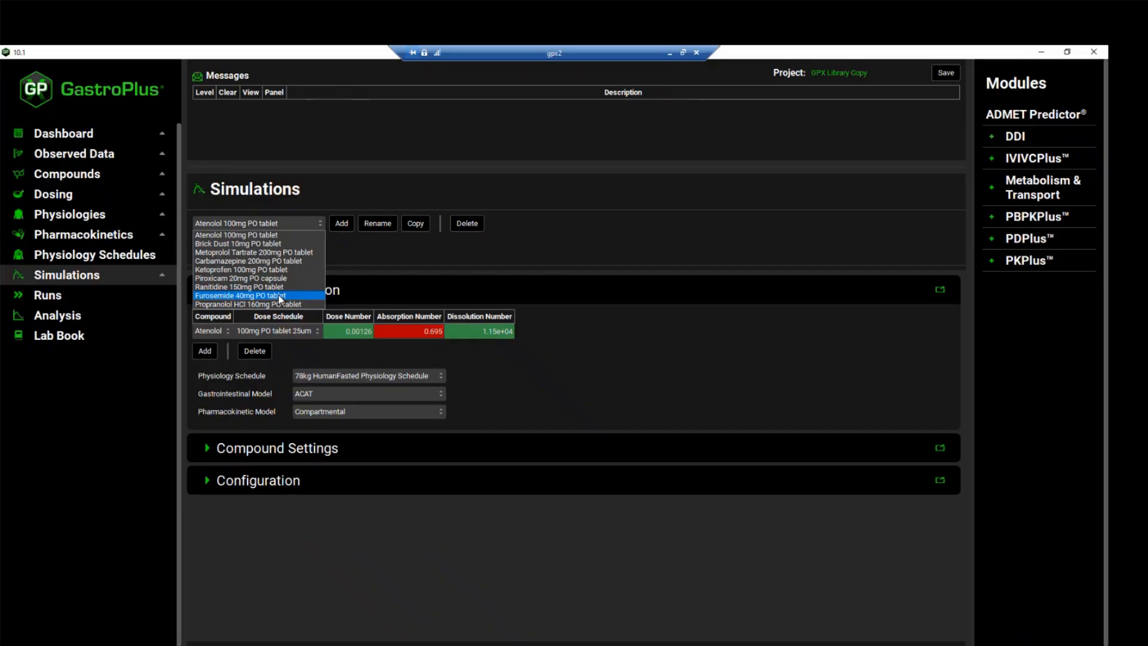
left_click(395, 267)
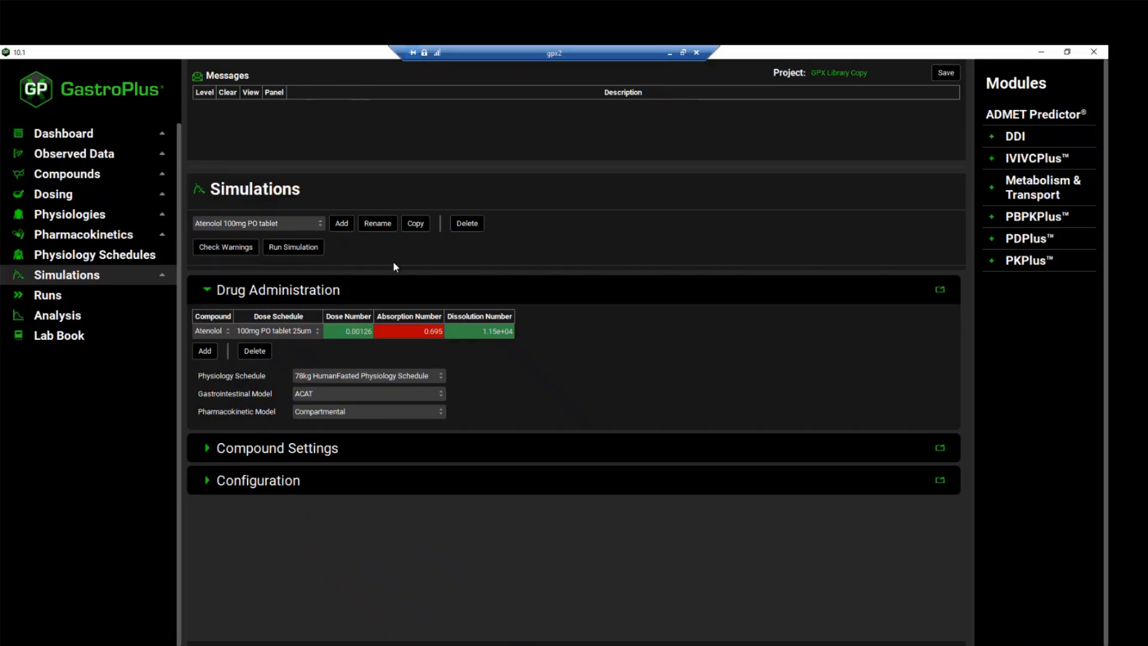
Step: Add a run of type Simulations named PO Simulations
left_click(72, 293)
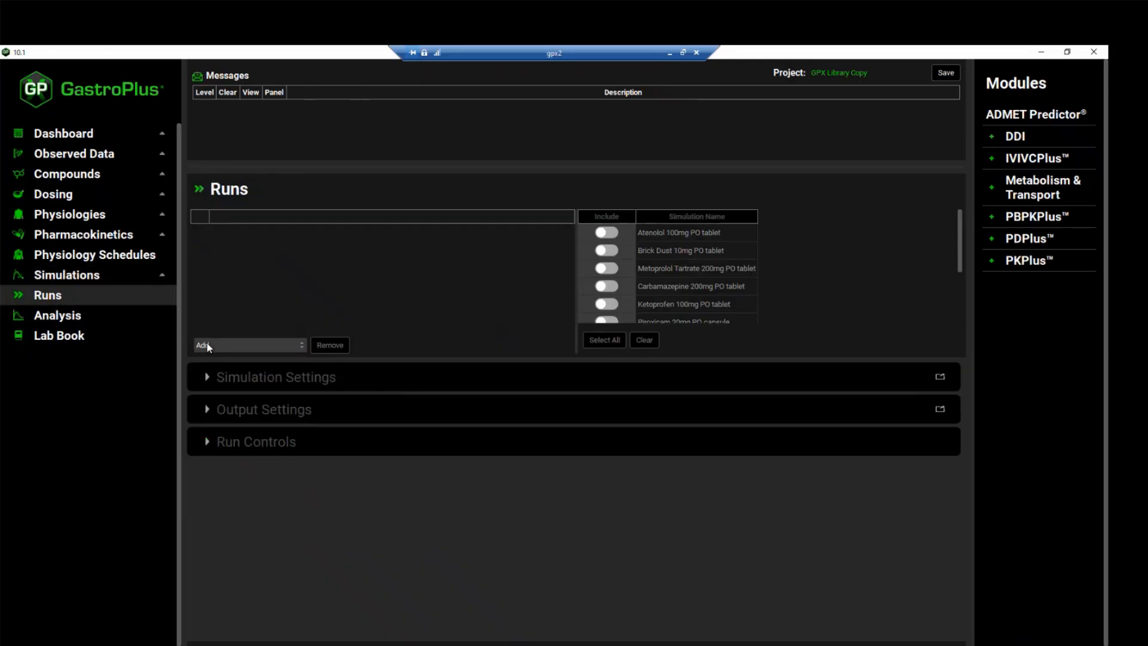
left_click(302, 346)
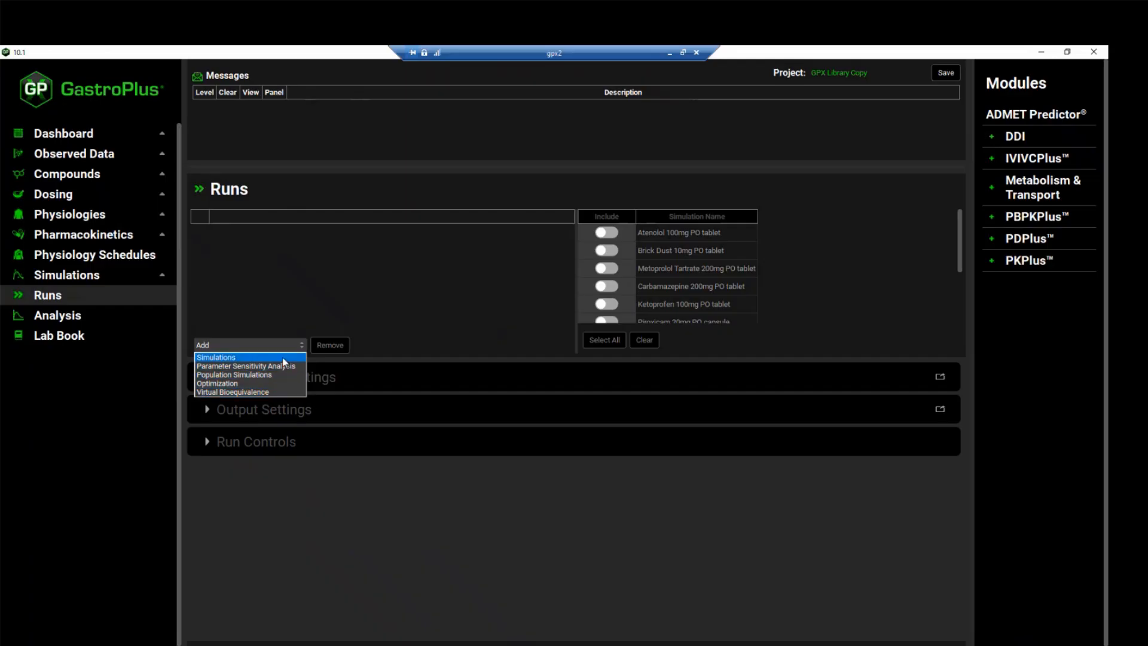
left_click(225, 358)
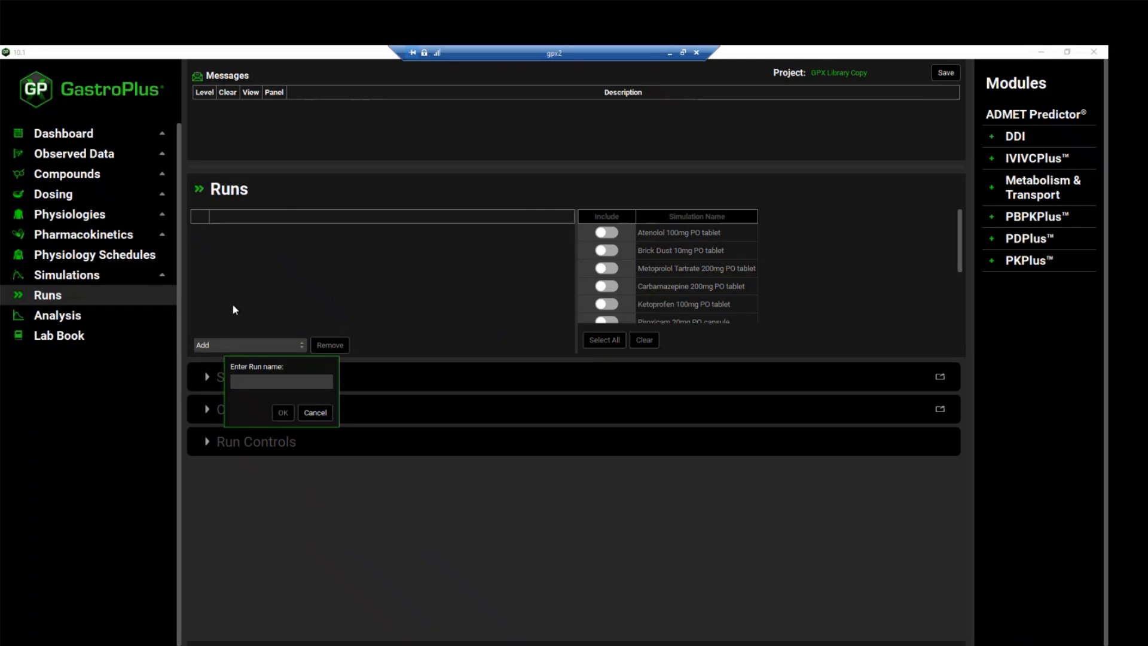
type("PO Simulations")
left_click(282, 413)
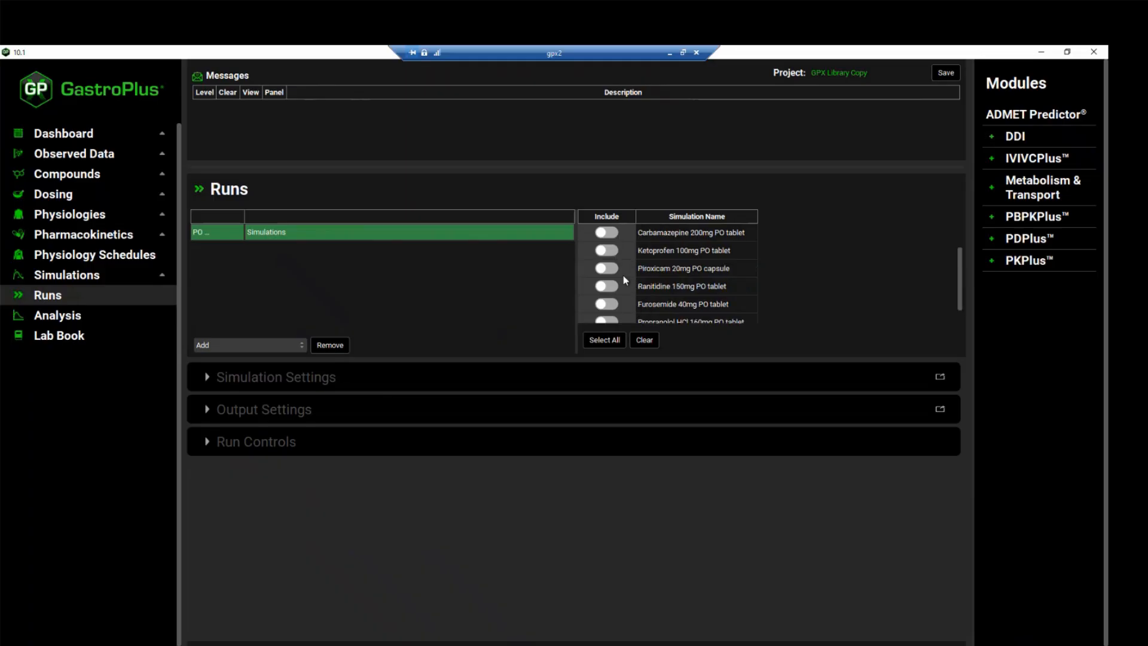
Step: Include all of the listed simulations in the PO Simulations run
scroll(622, 275, "down", 1)
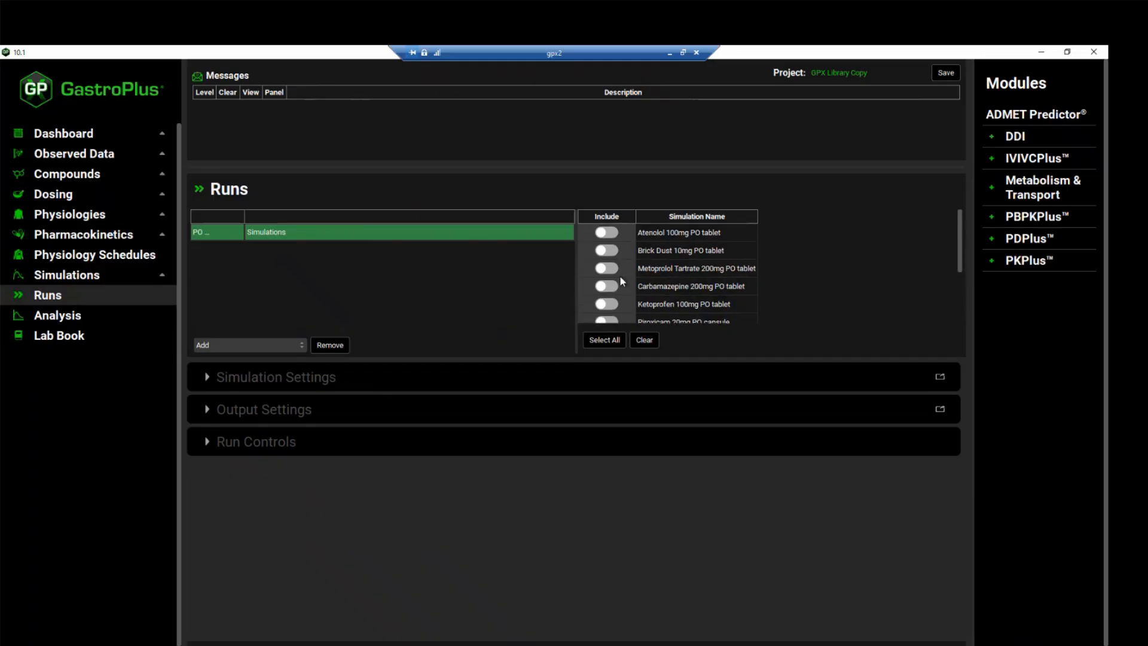
scroll(651, 250, "down", 2)
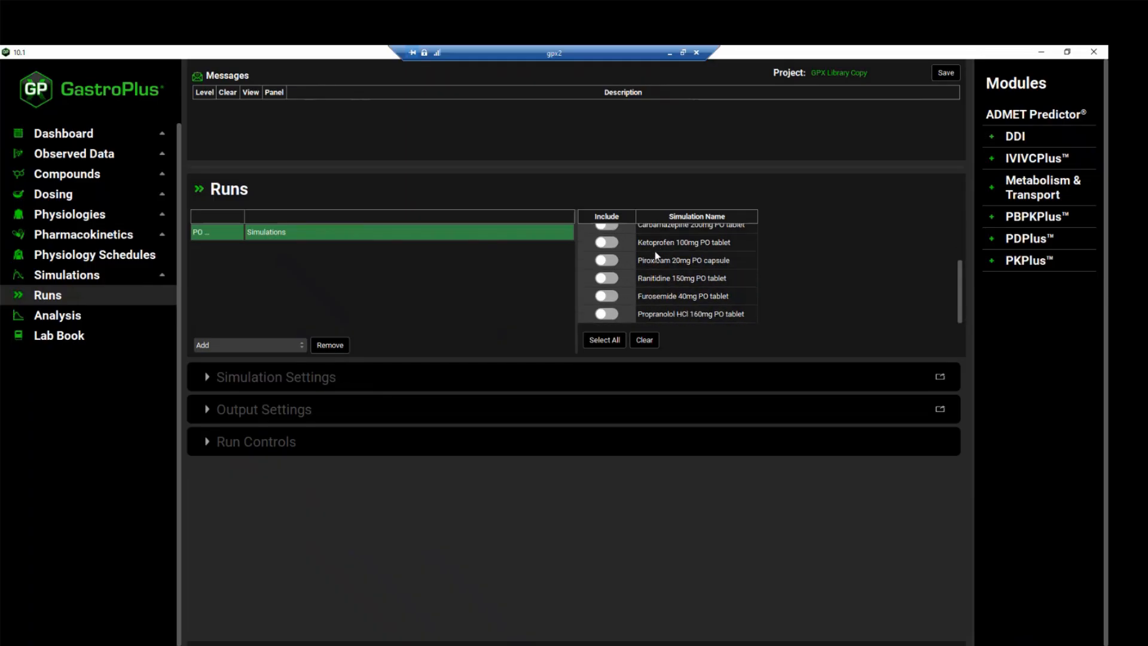
scroll(649, 263, "up", 3)
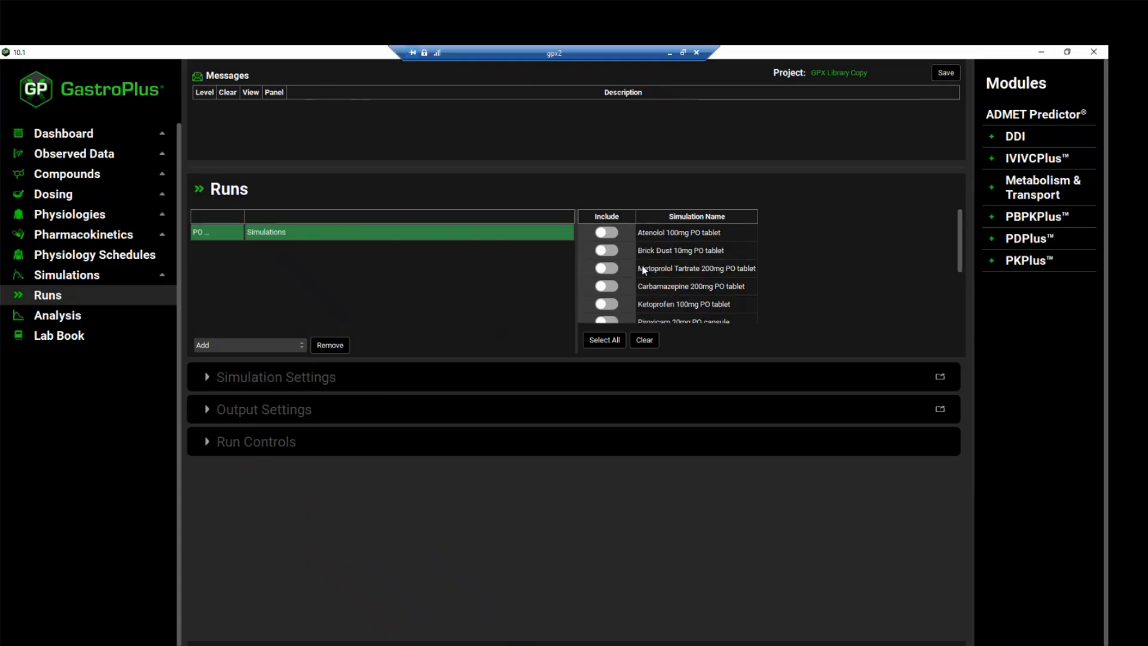
left_click(605, 340)
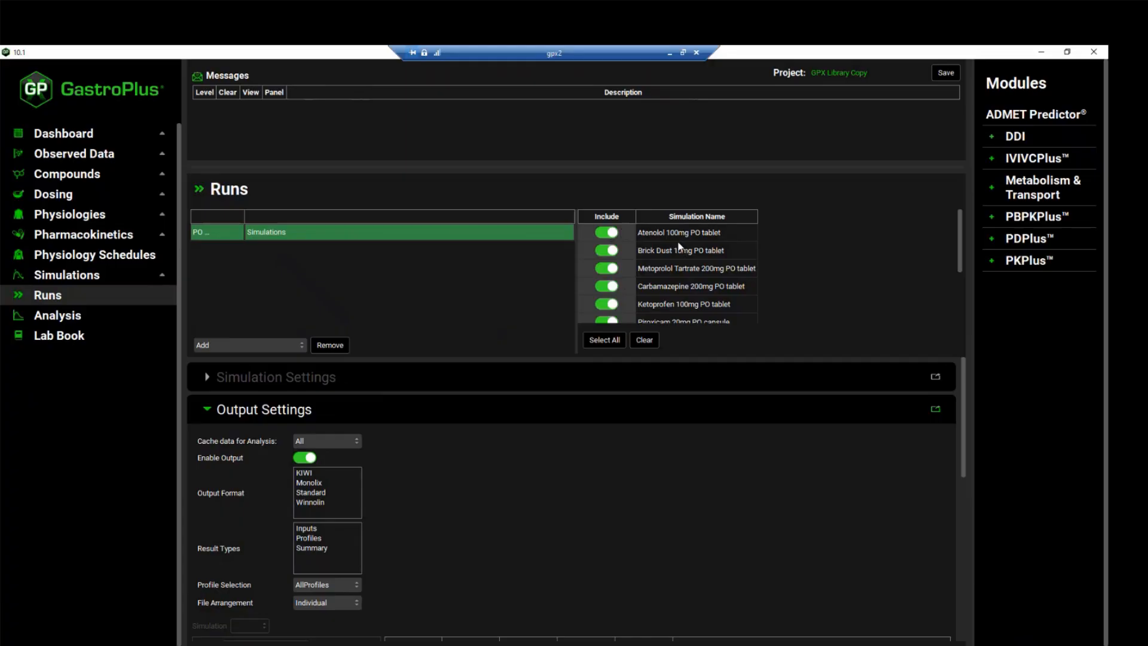
scroll(679, 245, "down", 3)
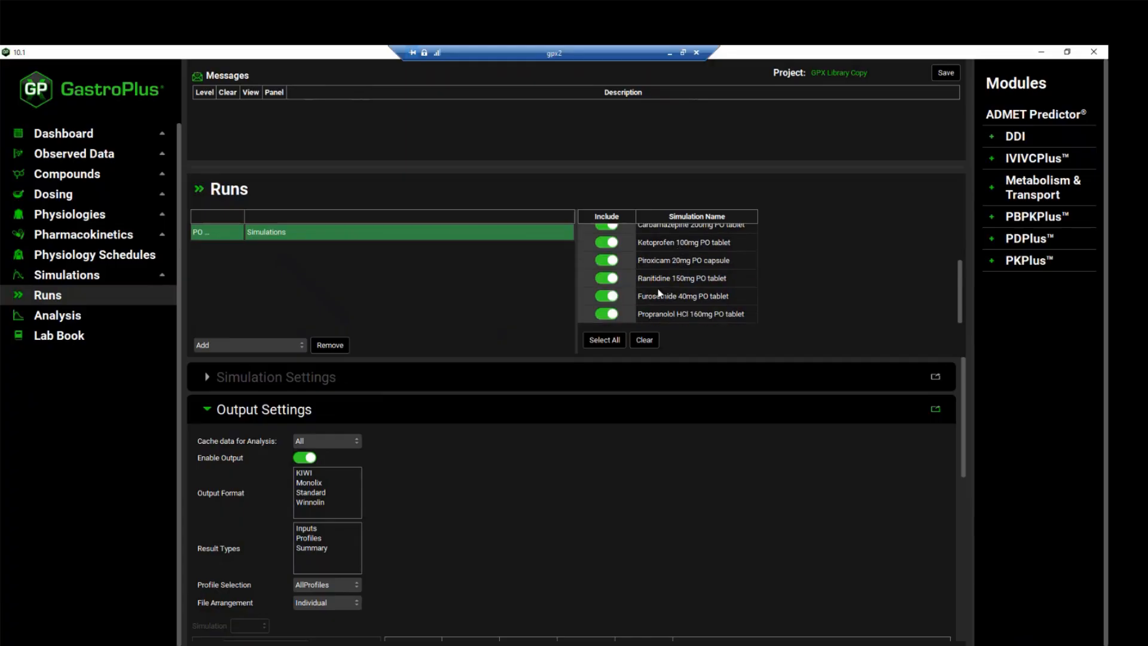
scroll(660, 293, "up", 3)
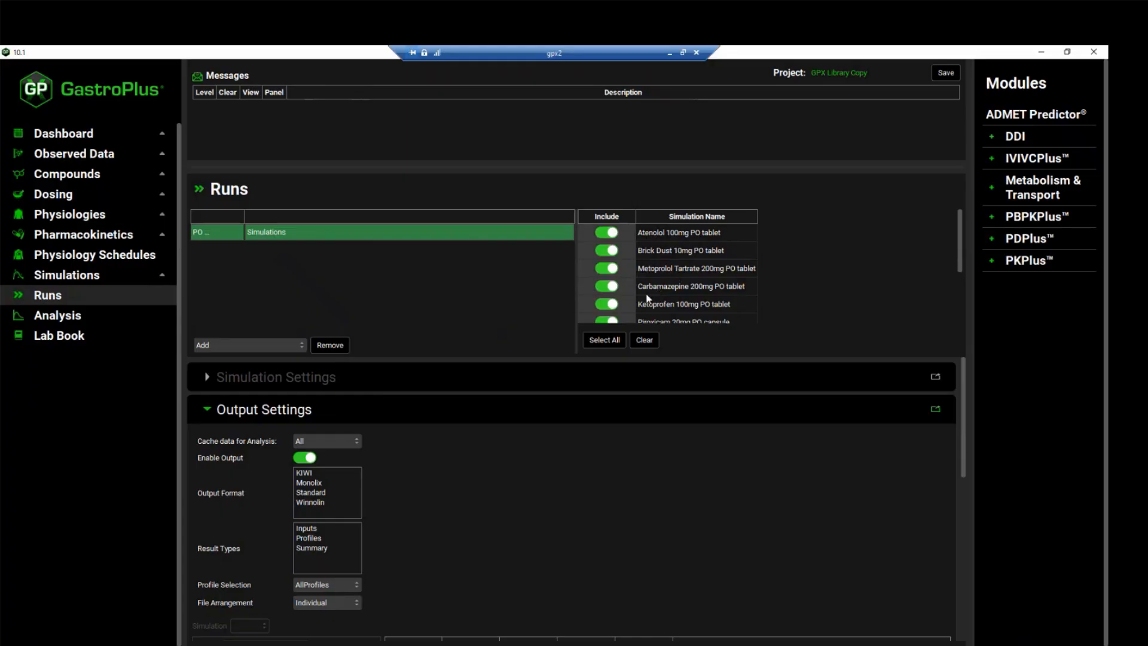
left_click(610, 268)
left_click(610, 269)
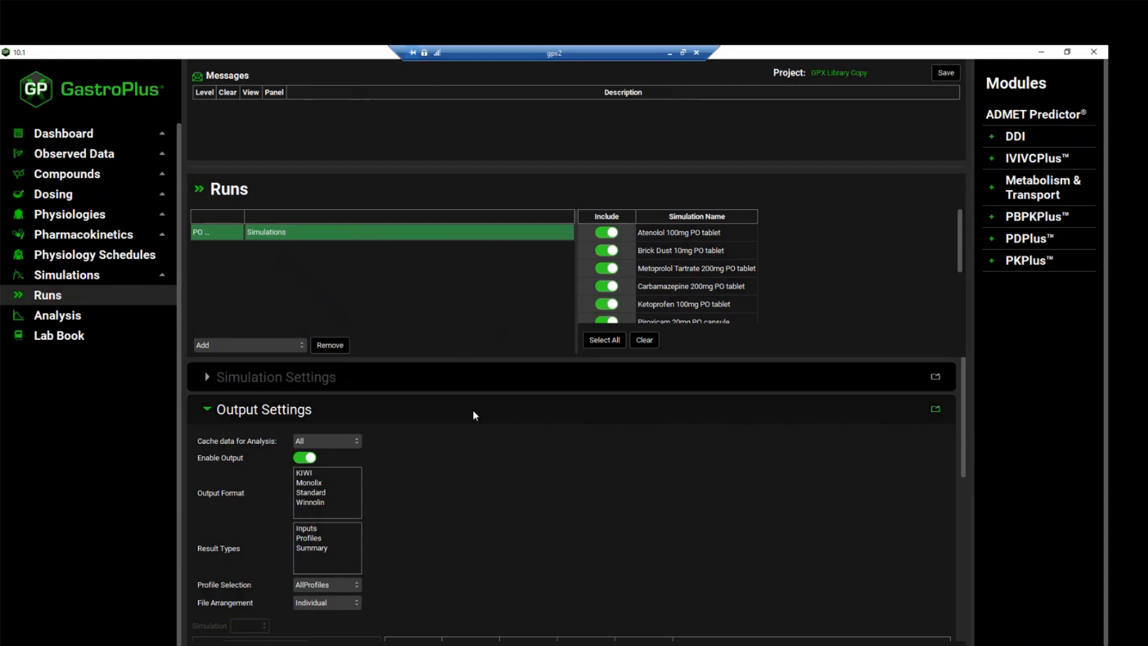
Step: Start the PO Simulations run with the default output settings
scroll(461, 420, "down", 1)
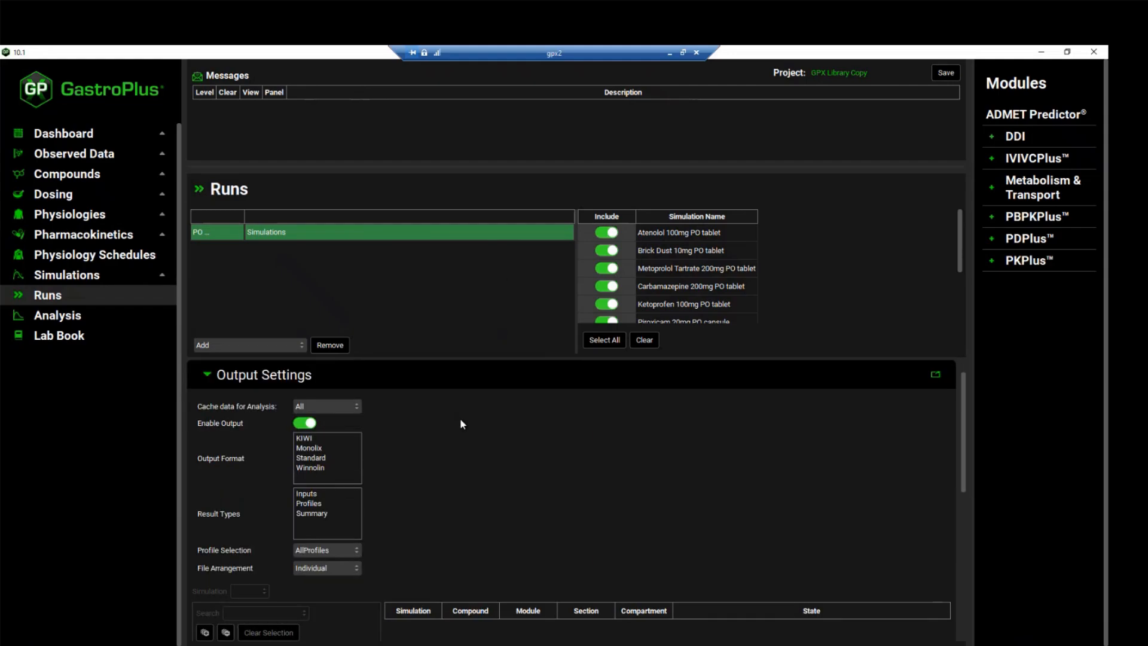
scroll(422, 433, "down", 9)
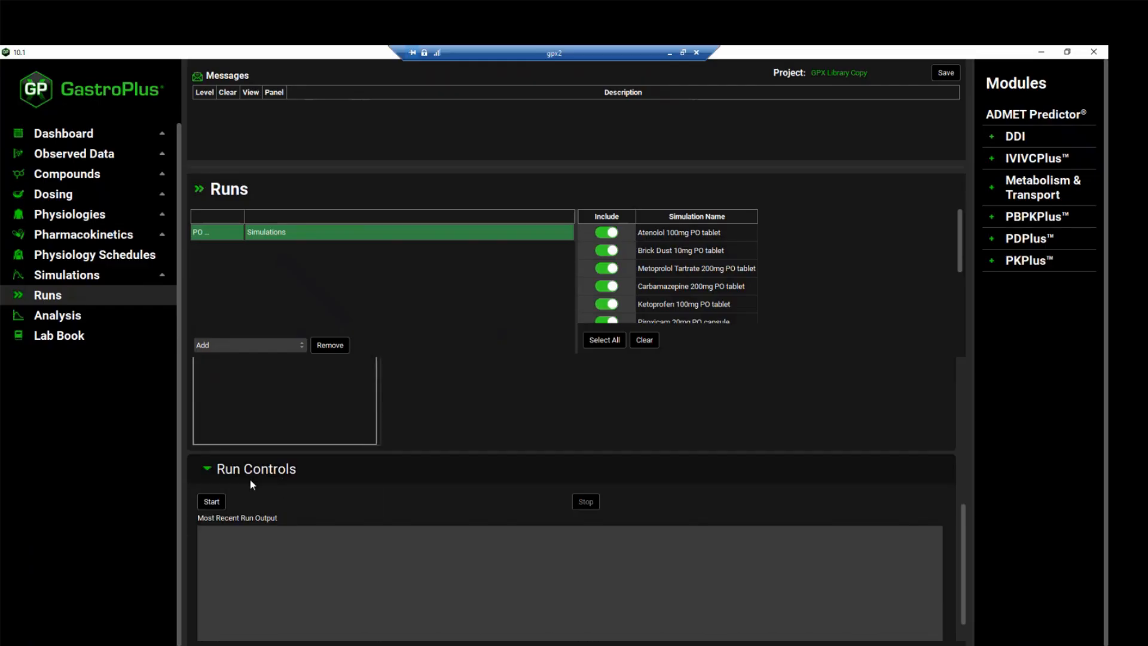
left_click(212, 501)
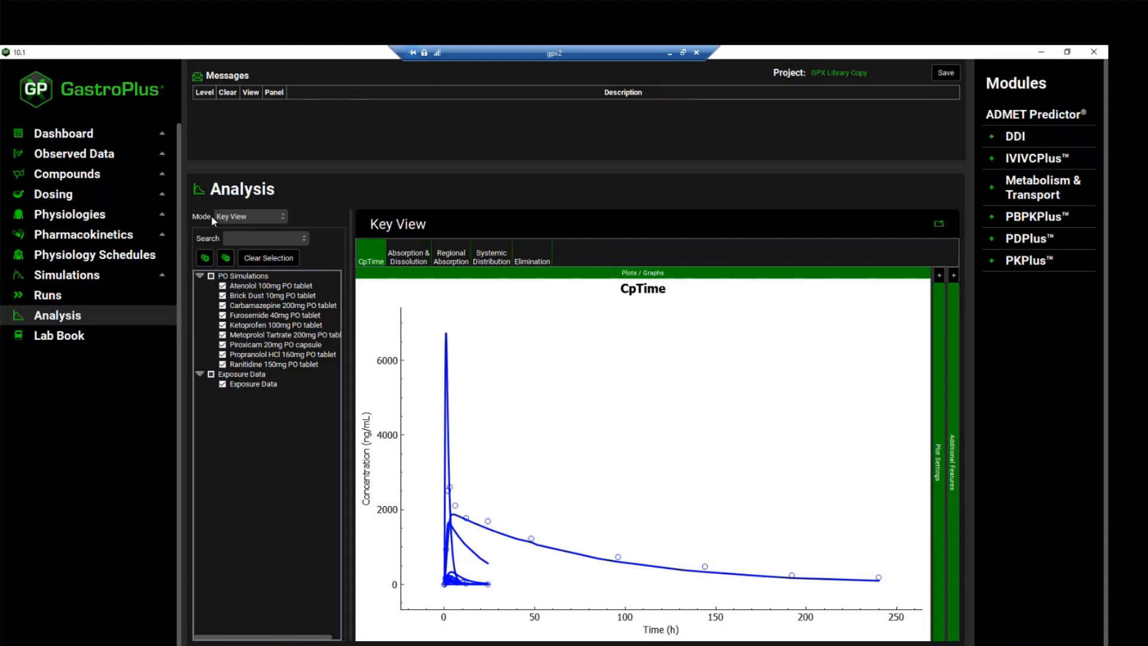
Step: Switch the analysis mode to Summary View and sort the results by Fa (%) in descending order
left_click(274, 216)
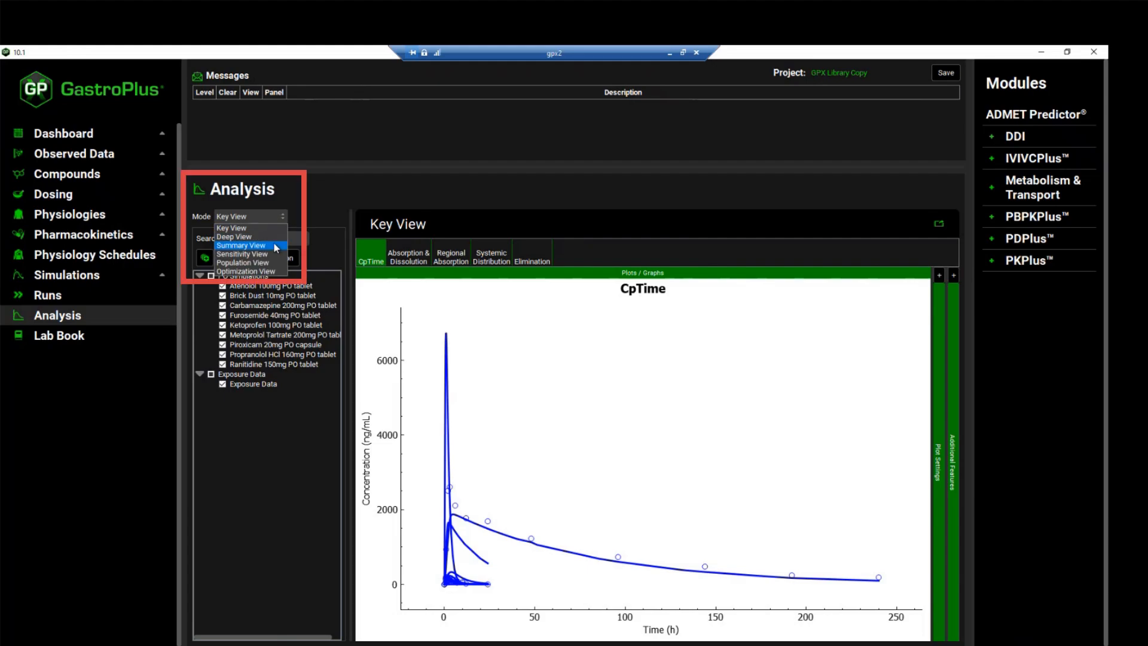
left_click(275, 245)
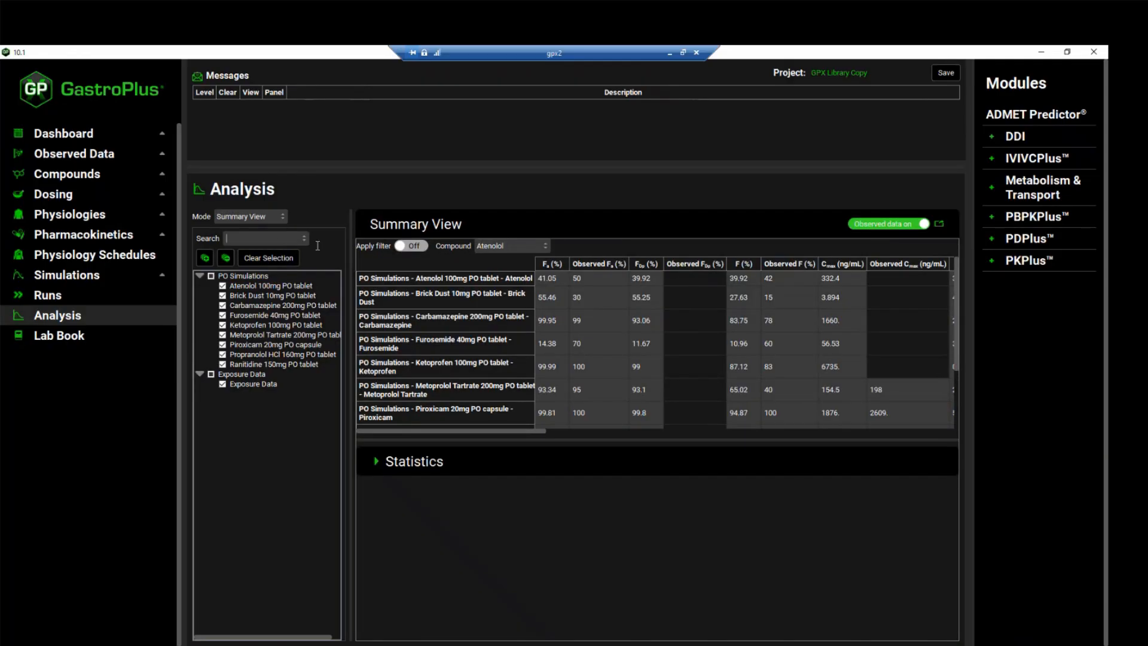
left_click(558, 265)
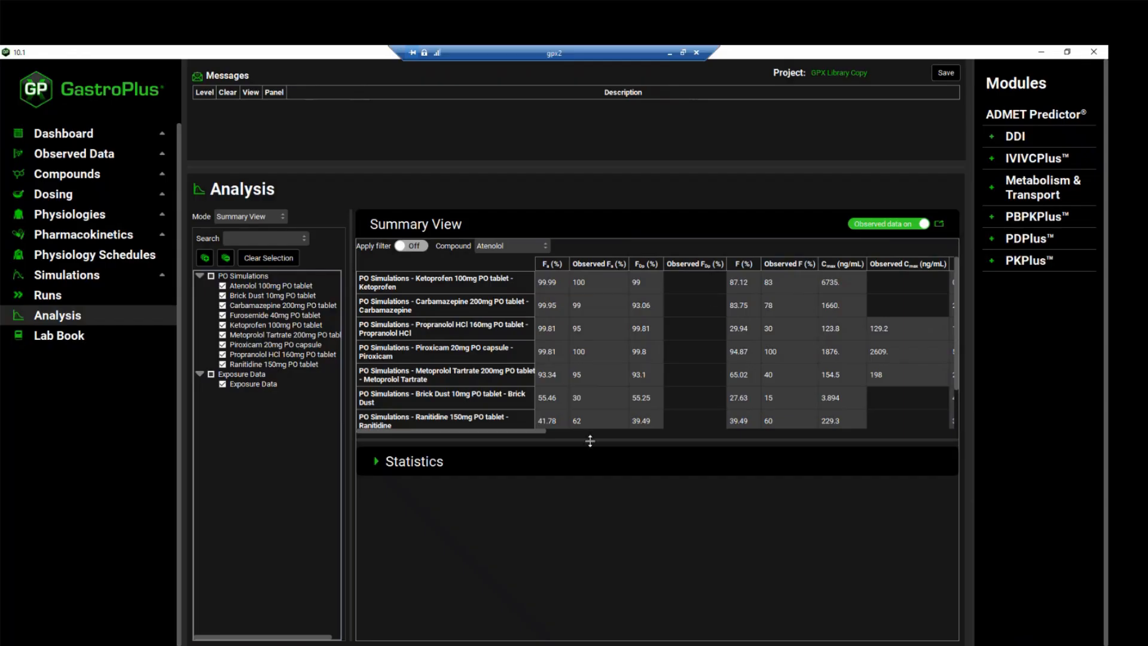
Step: Hide the observed data in the enlarged summary table and sort the simulations by F (%) in descending order
left_click_drag(590, 441, 588, 534)
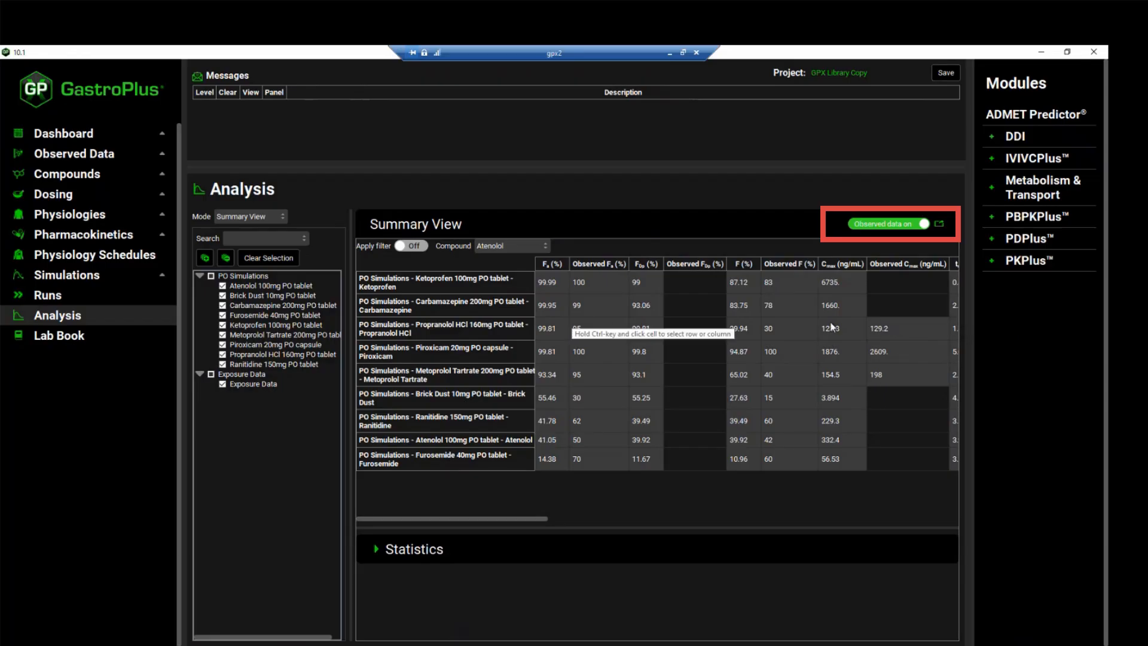
left_click(889, 226)
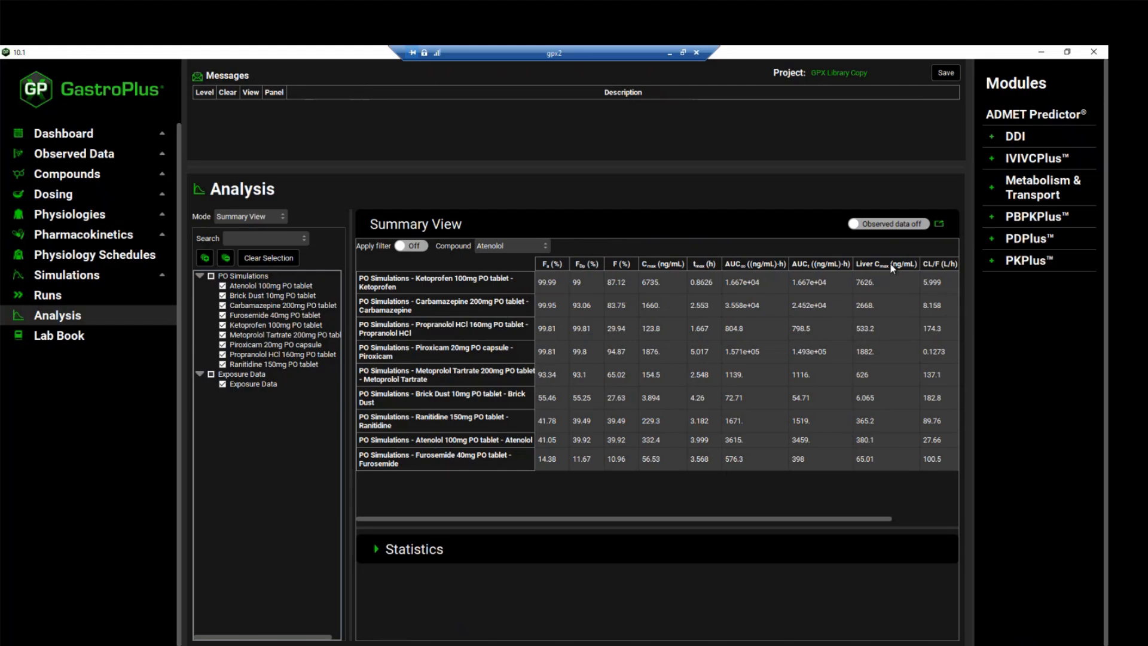
left_click(635, 268)
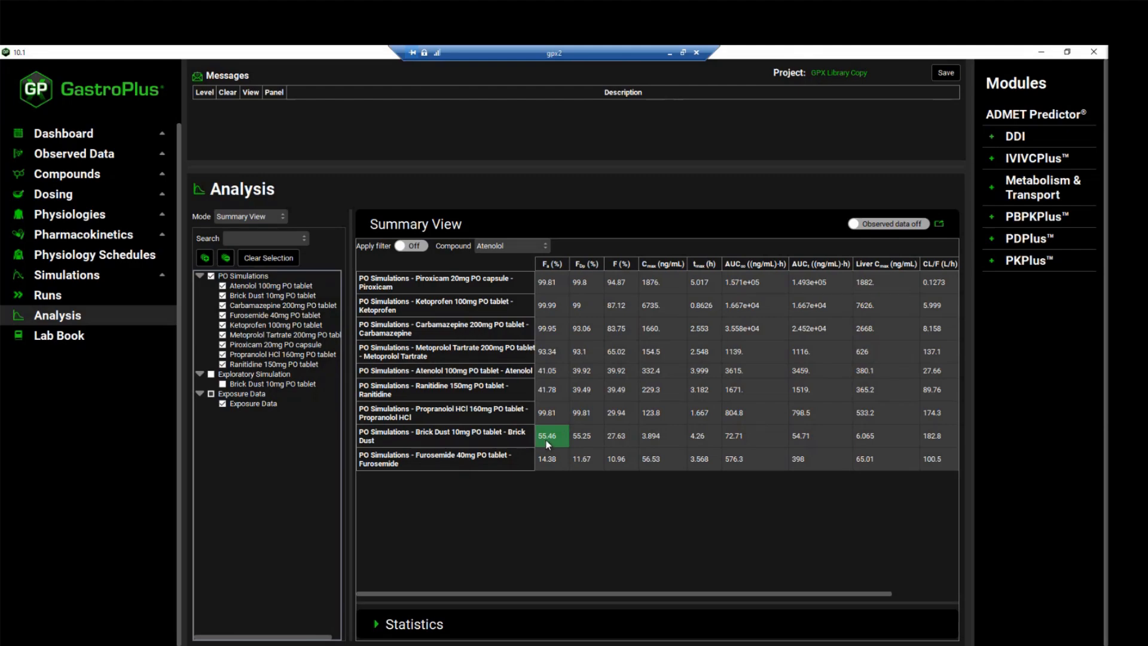
double_click(667, 438)
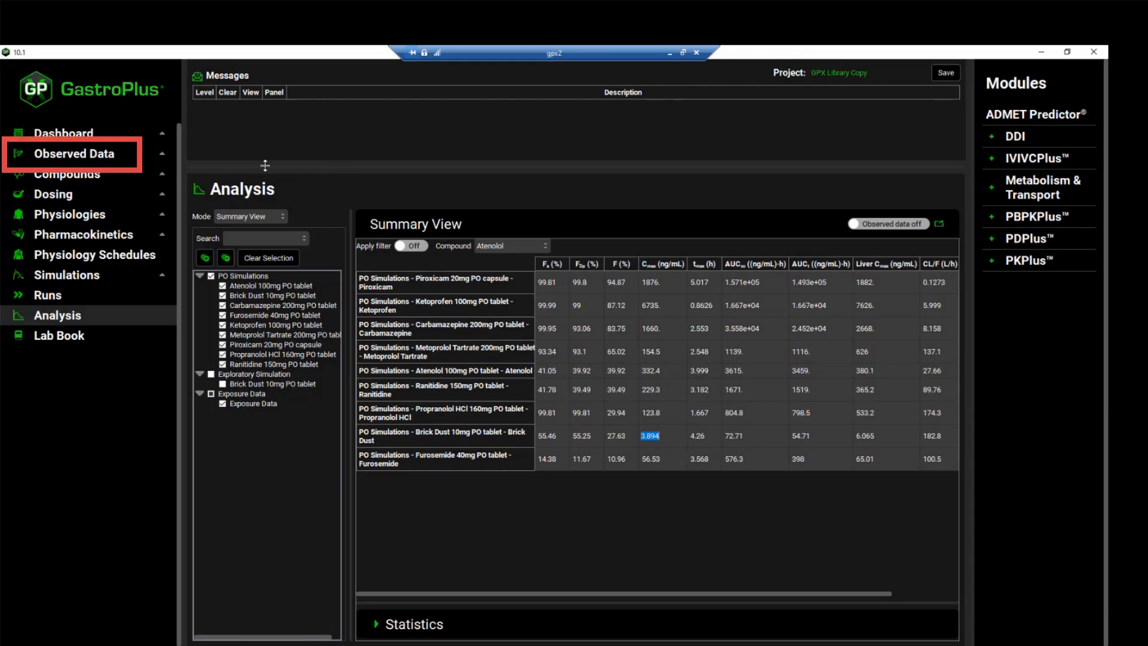
Step: Open the project's observed data, collapsing the Profiles section and expanding the Parameters section
left_click(135, 158)
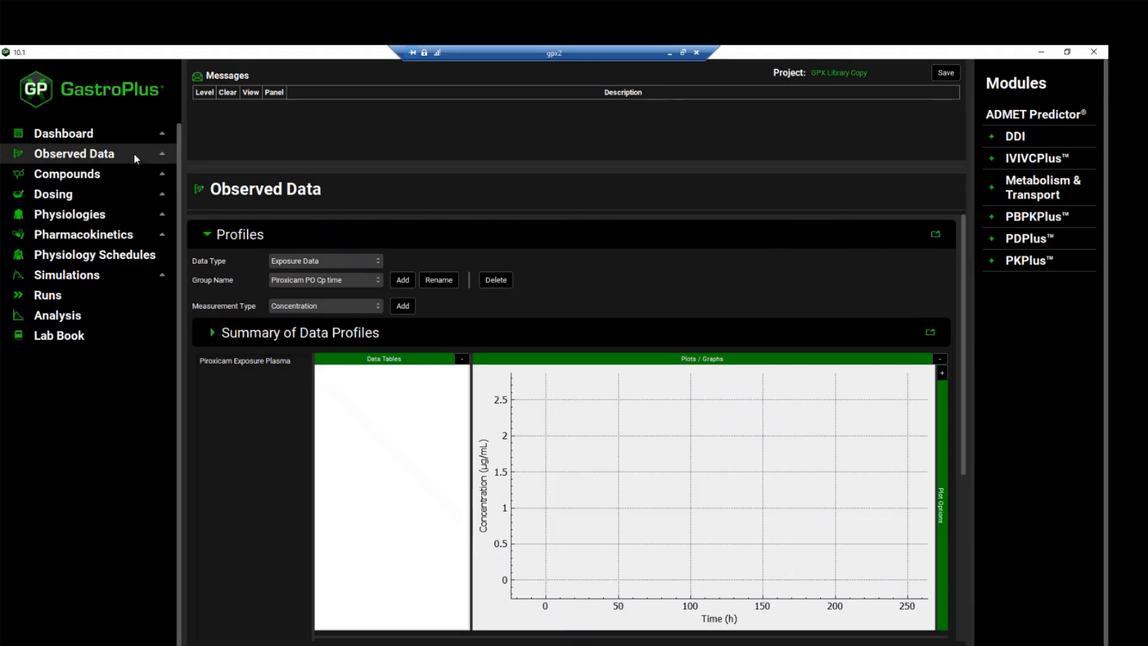
left_click(208, 235)
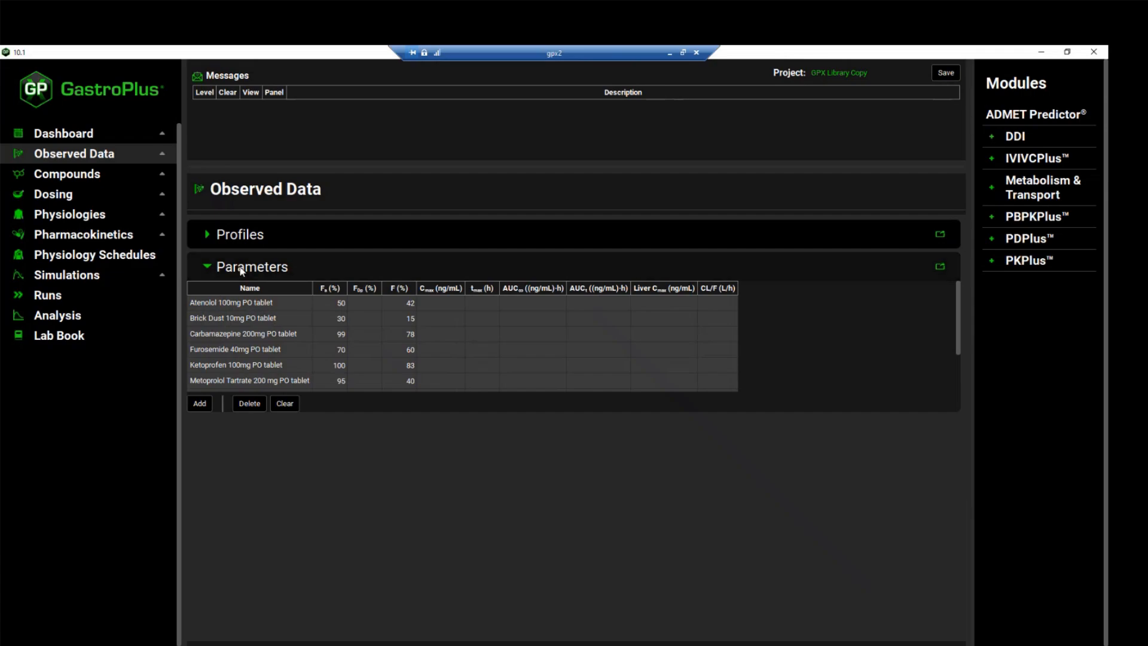
left_click(207, 268)
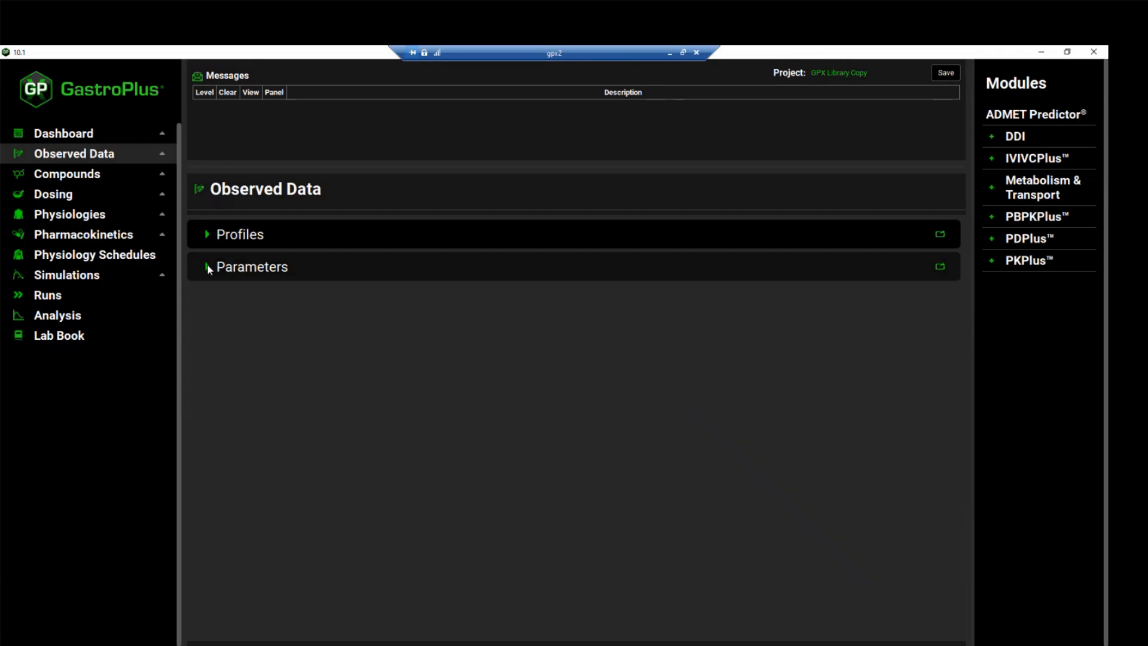
left_click(207, 268)
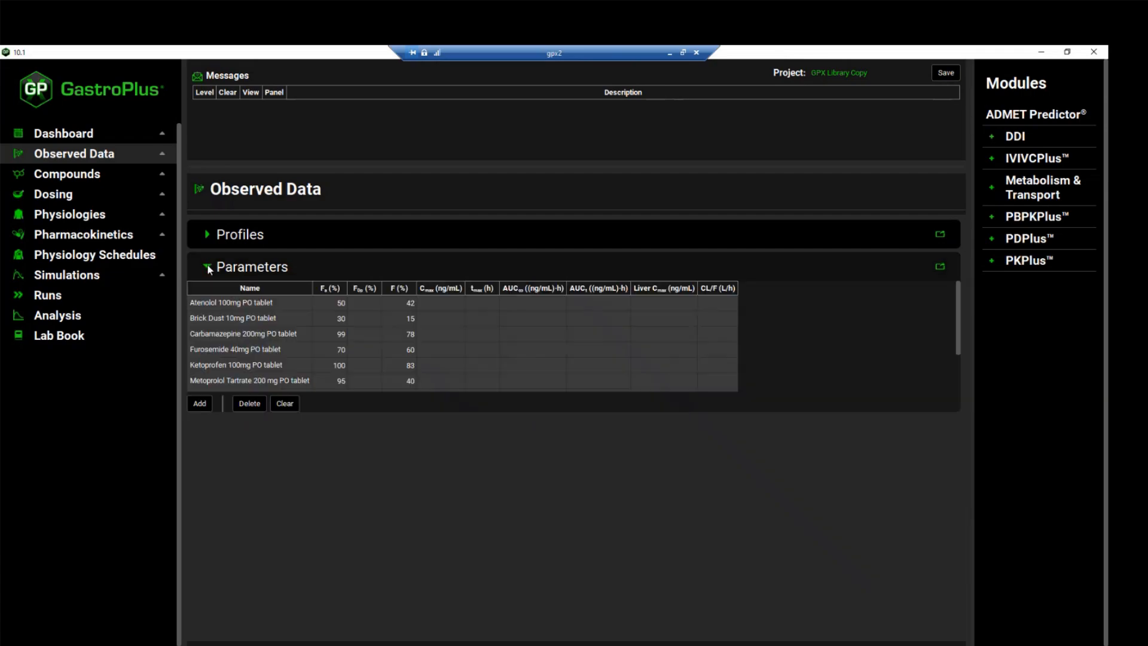
left_click(248, 267)
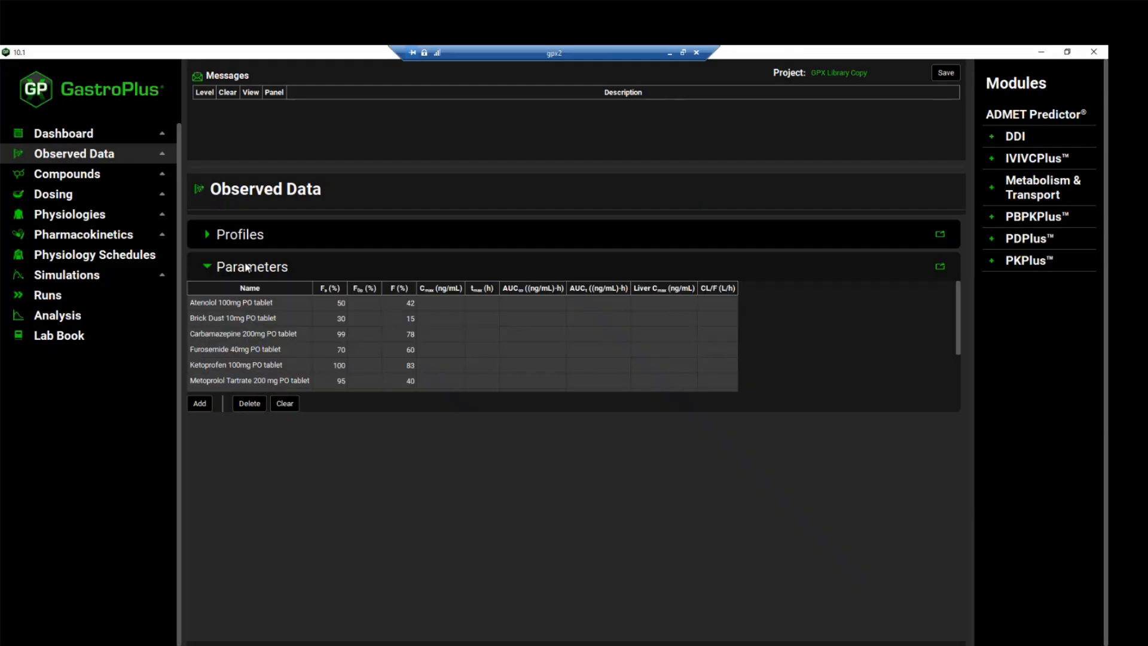
Step: Set the observed Cmax of the Brick Dust 10mg PO tablet to 10 ng/mL and save the project
double_click(228, 319)
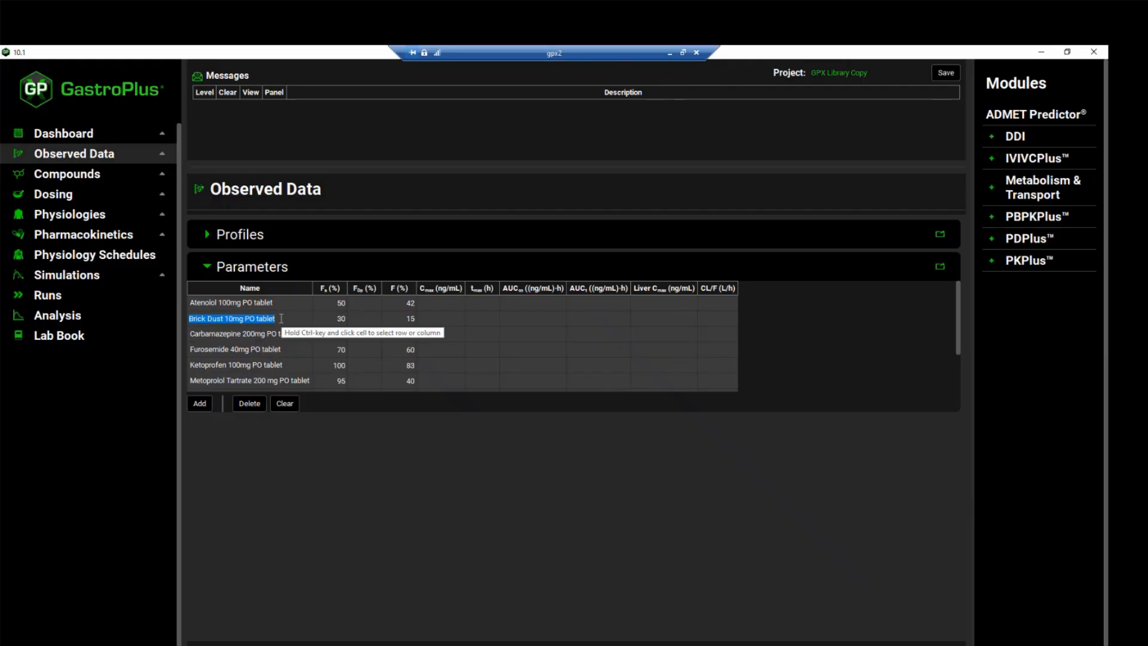
left_click(430, 321)
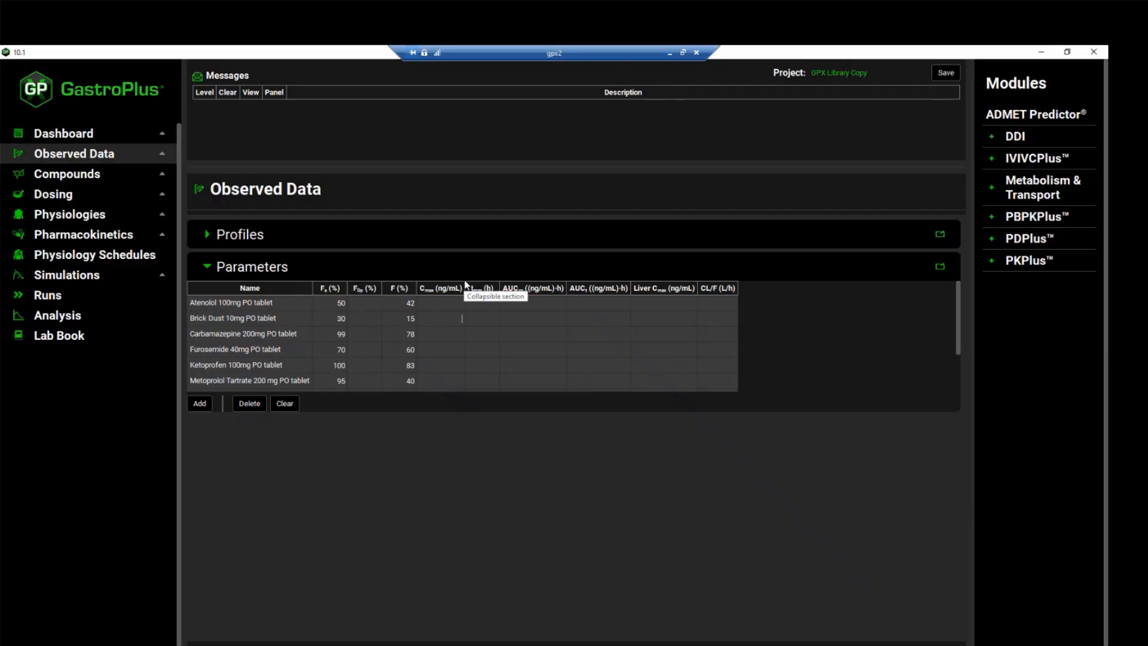
type("10")
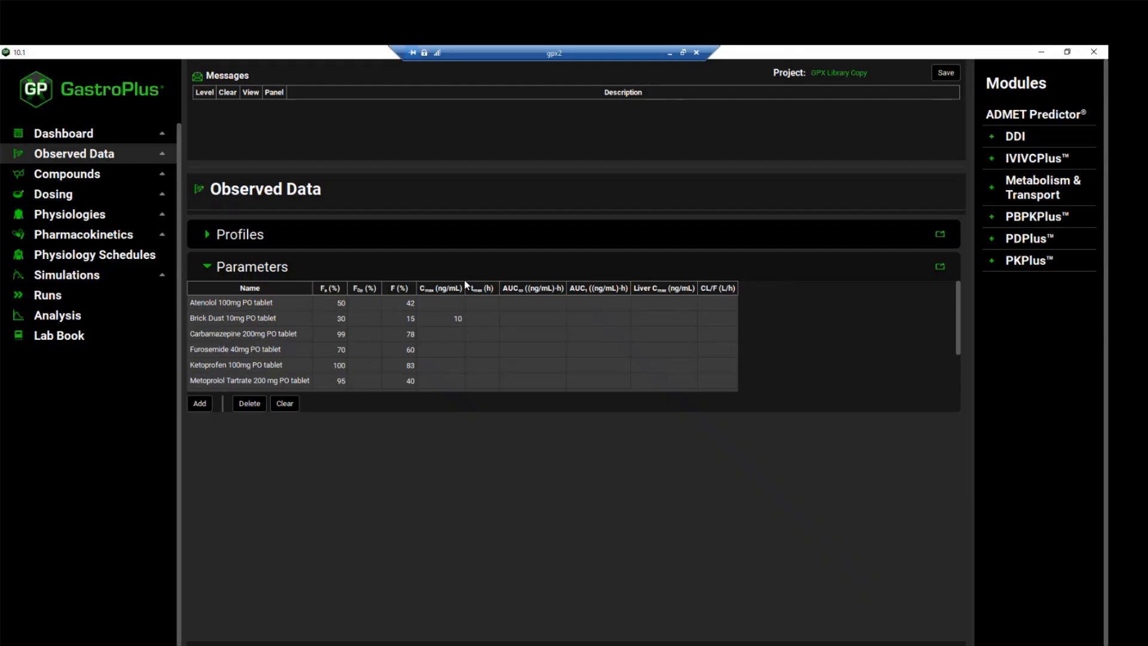
key("Return")
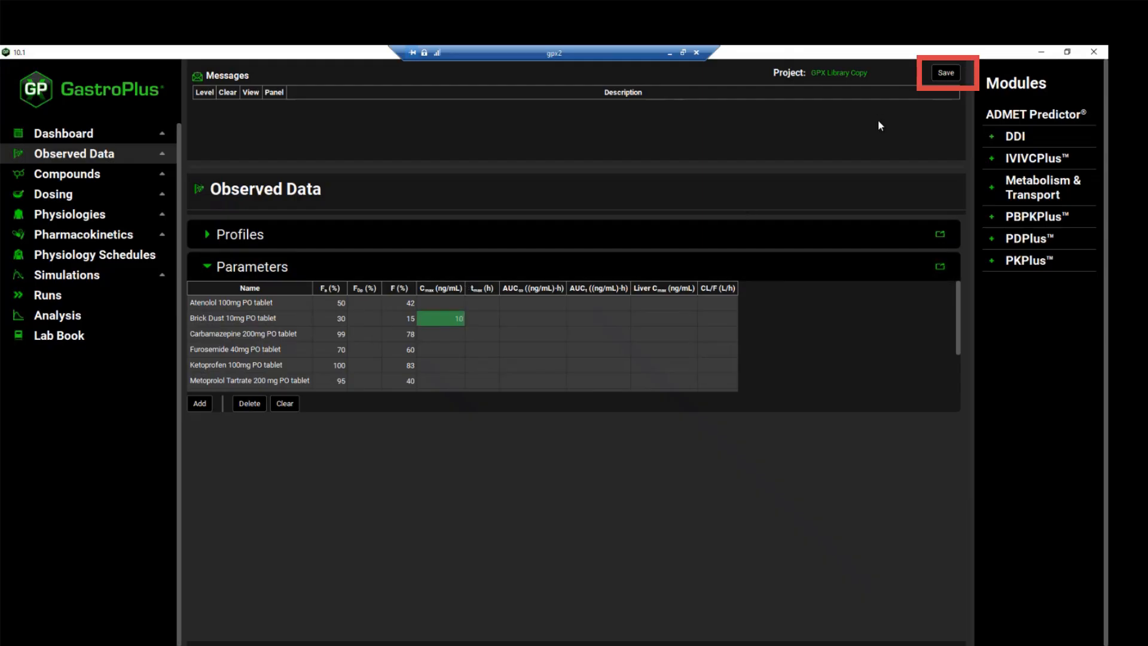
left_click(936, 76)
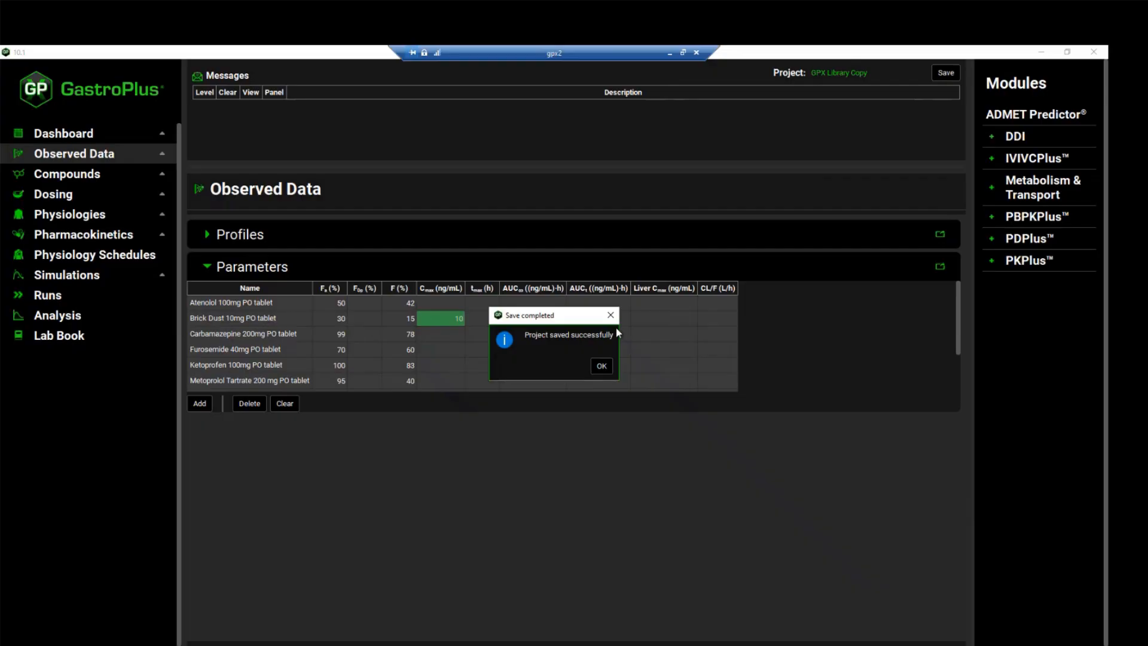
left_click(605, 366)
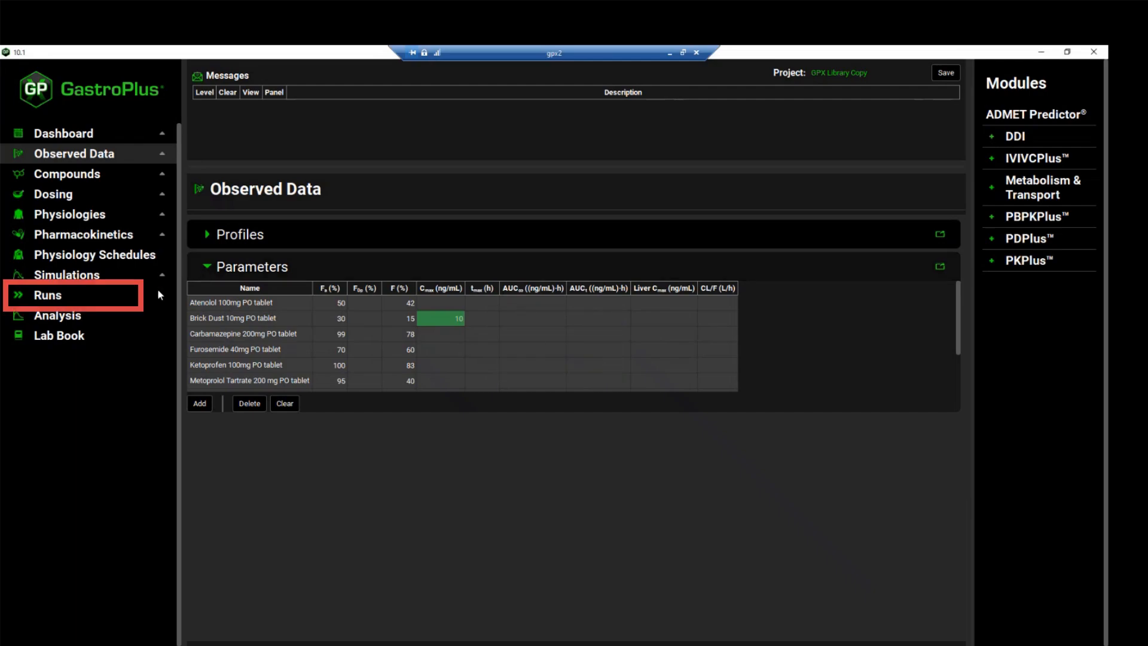
Step: Add a run of type Optimization named Optimal Dose
left_click(134, 295)
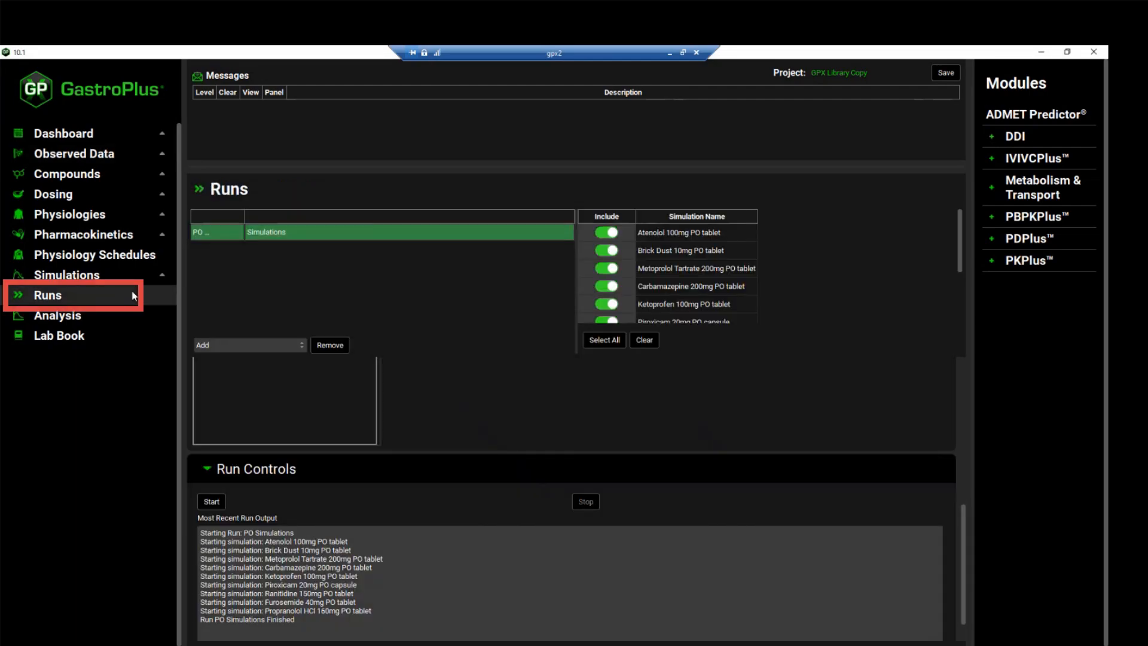
left_click(274, 346)
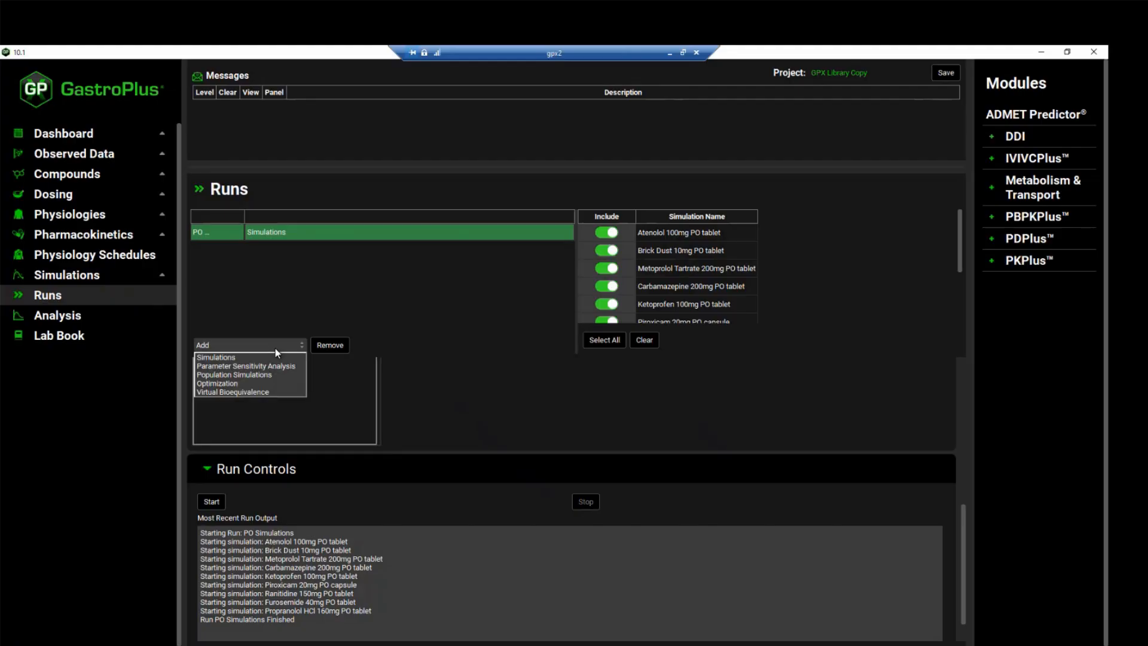
left_click(269, 384)
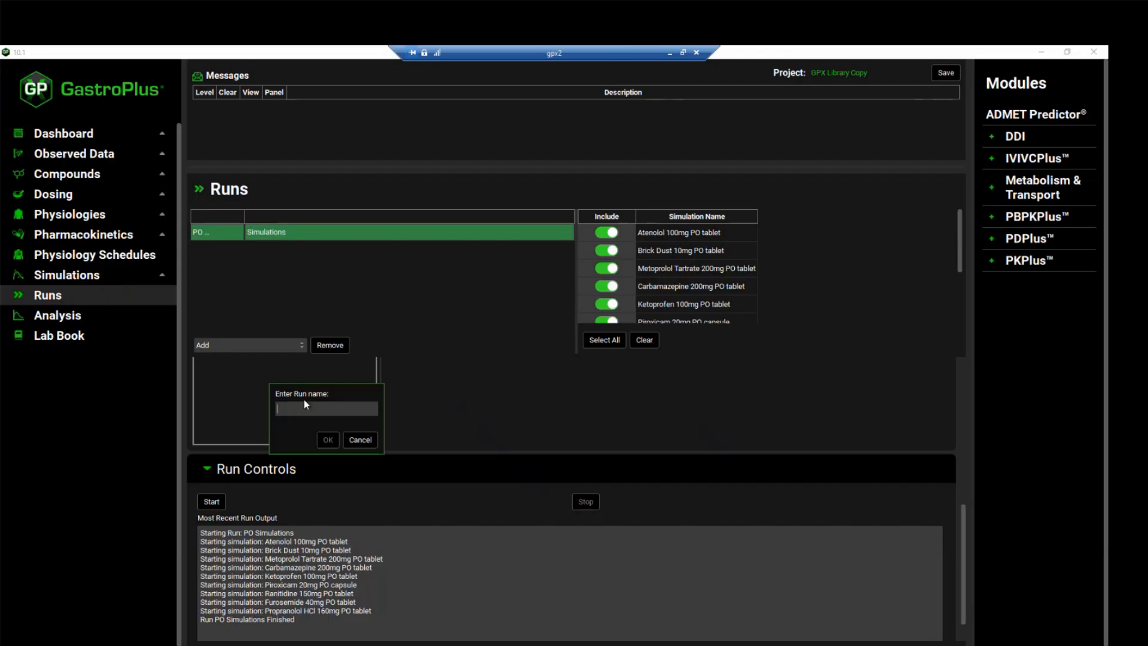
type("OptimalDose")
left_click(327, 440)
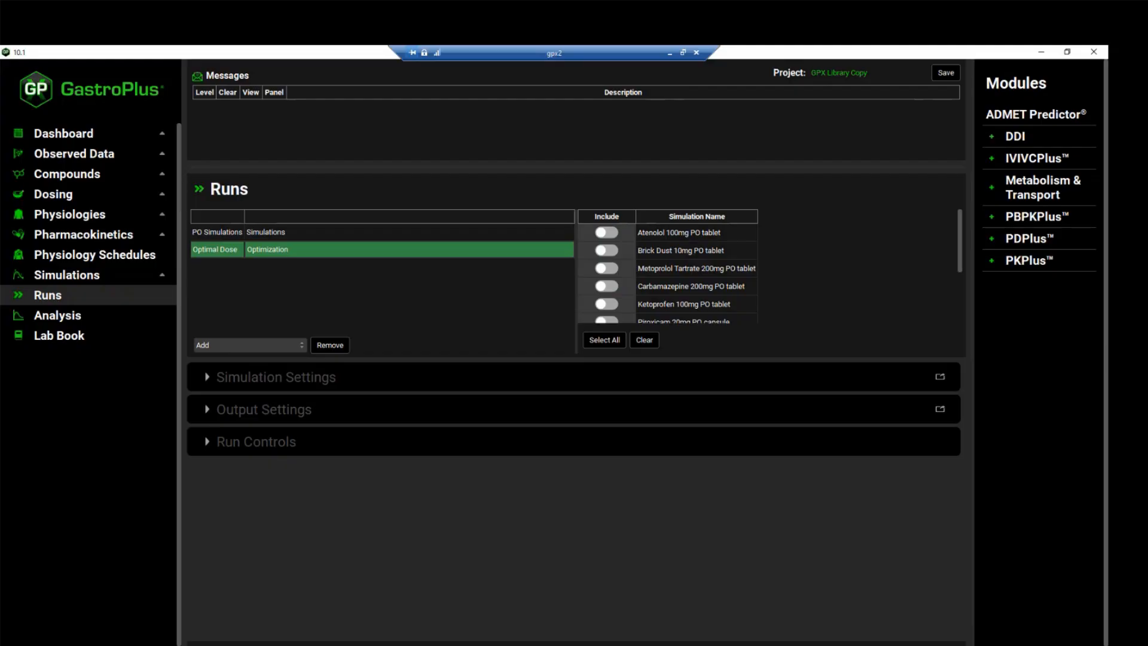
Step: Include the Brick Dust 10mg PO tablet simulation in the Optimal Dose run and select its dose Strength as the optimization parameter
left_click(608, 253)
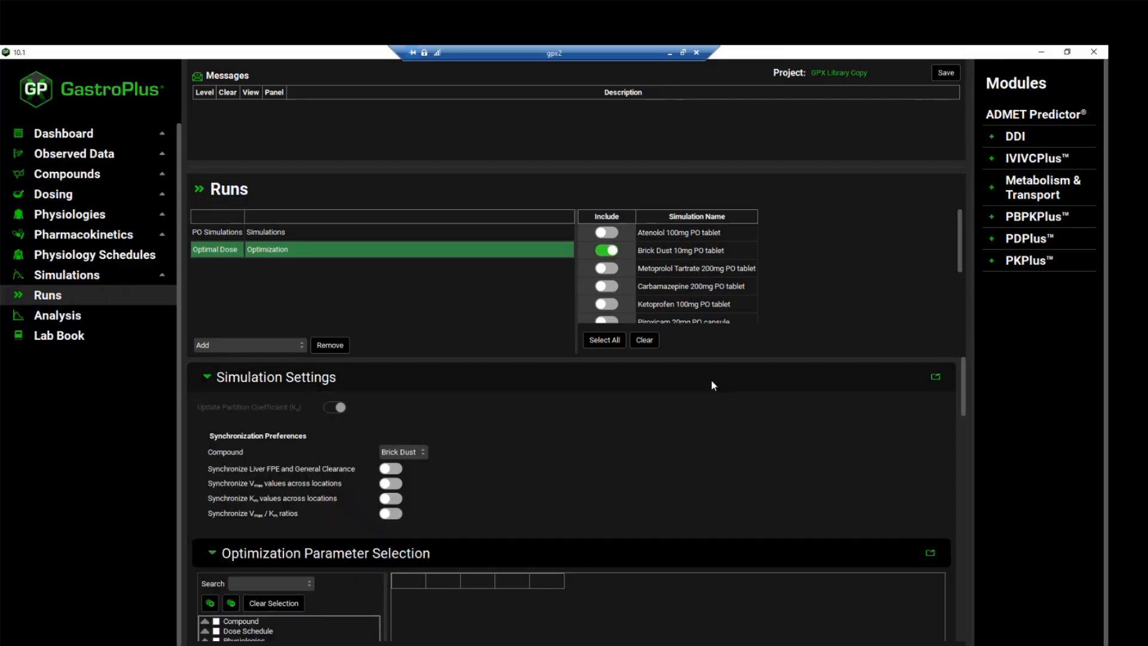
scroll(499, 459, "down", 2)
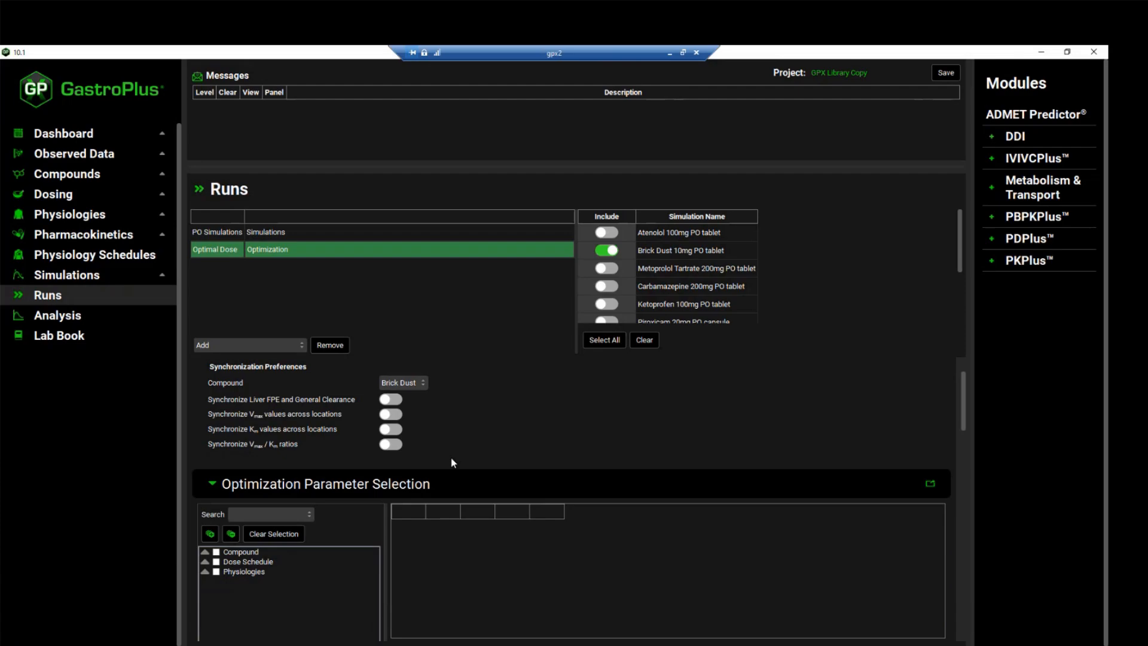
scroll(364, 499, "down", 2)
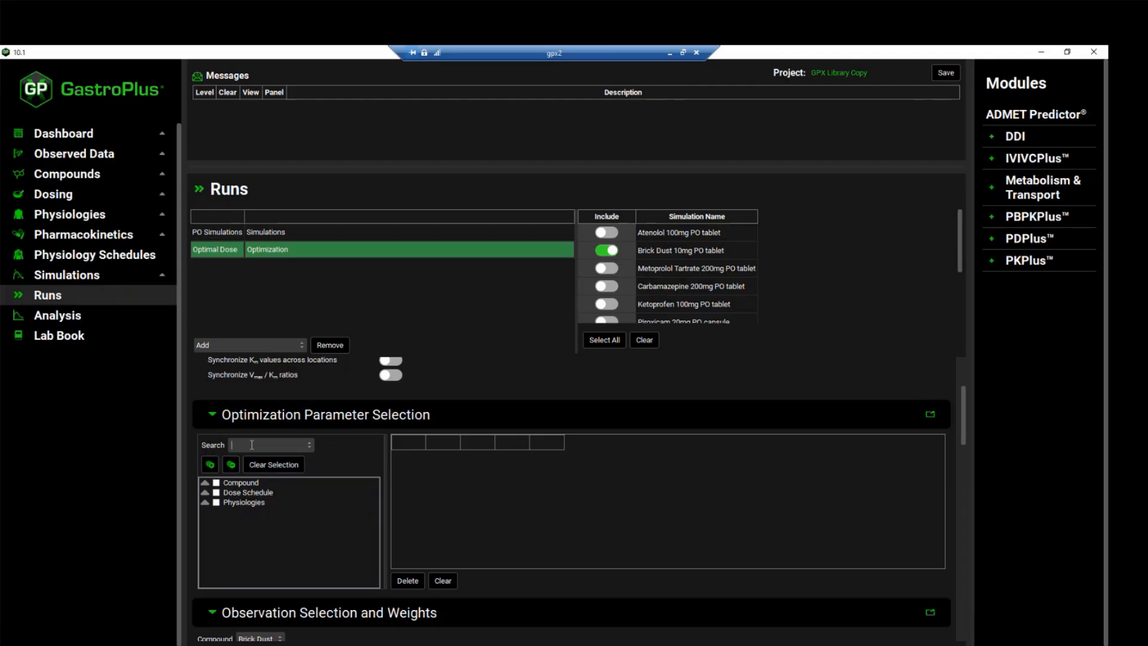
type("stre")
key("Return")
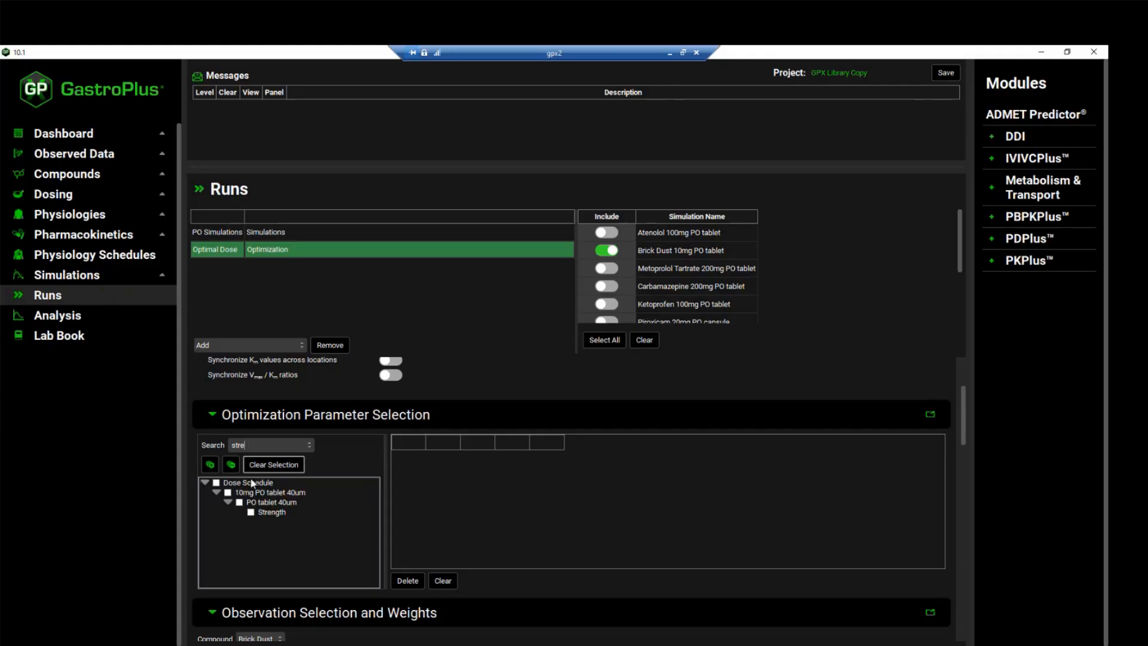
left_click(251, 513)
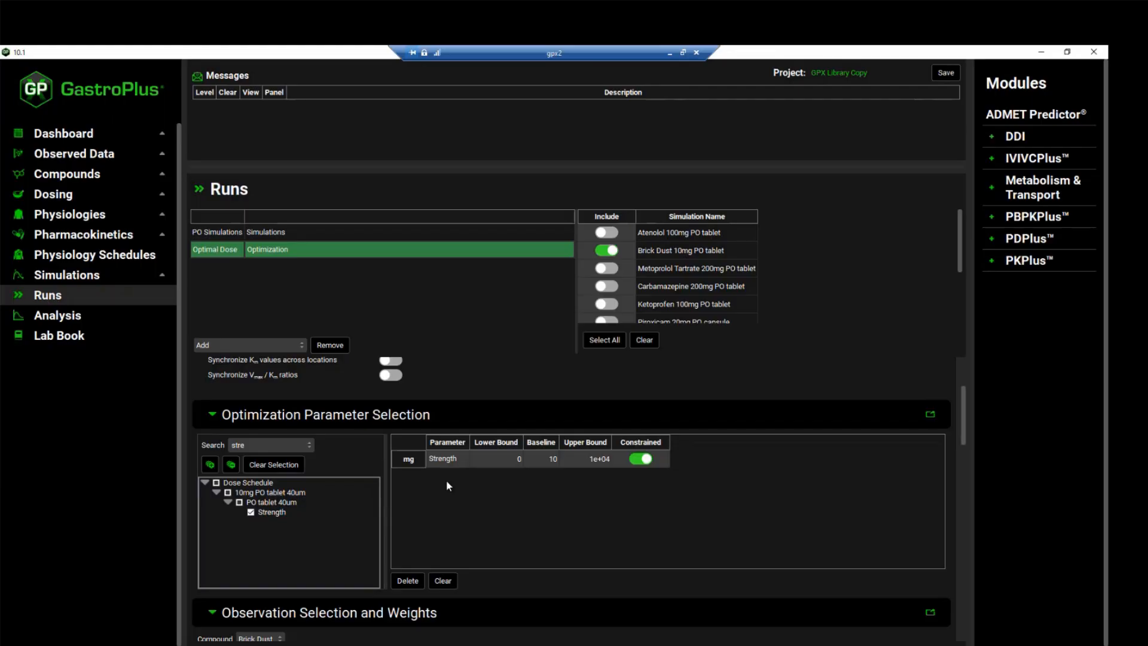
Step: Add the pharmacokinetic parameter Cmax of Brick Dust as the observation the optimization fits to
scroll(583, 540, "down", 4)
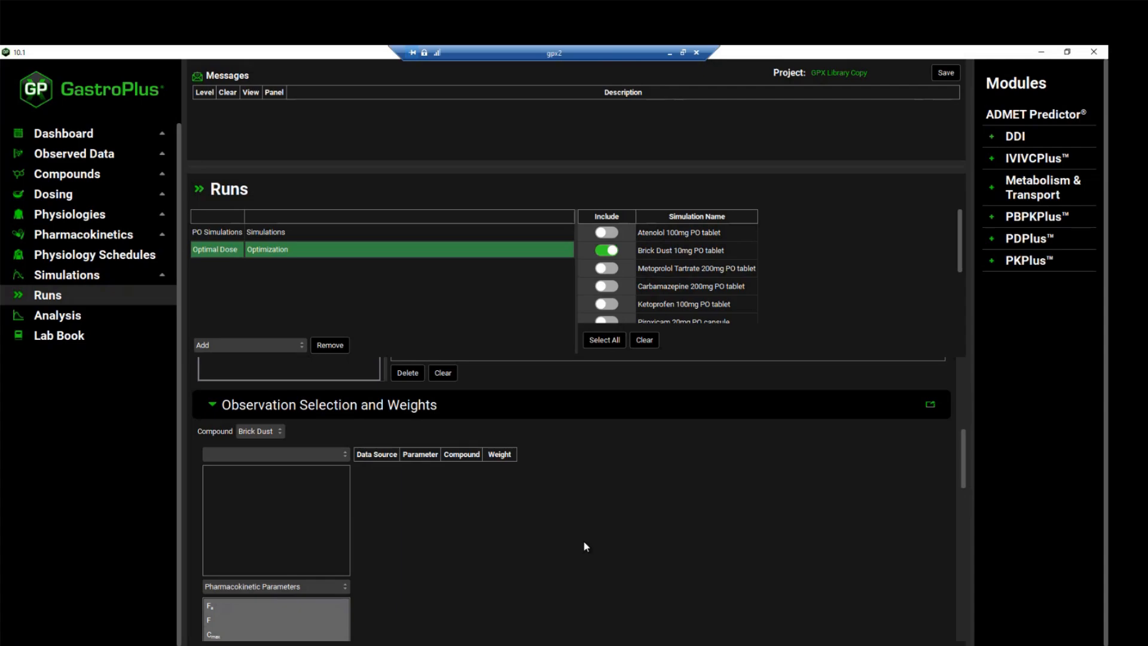
scroll(585, 546, "down", 1)
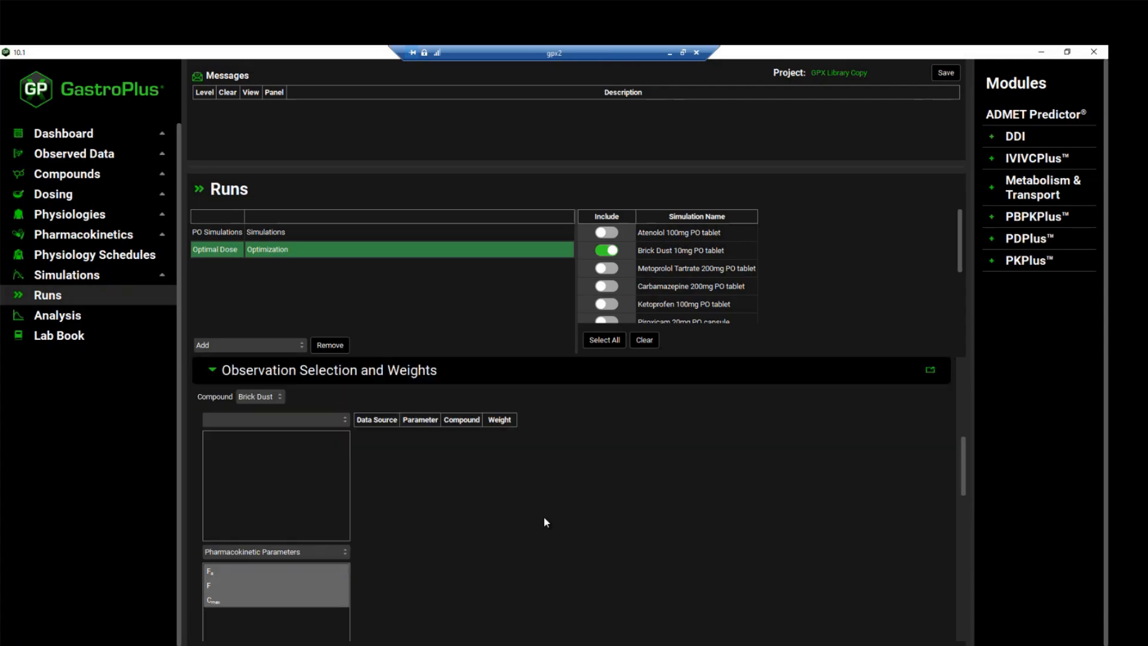
scroll(544, 519, "down", 1)
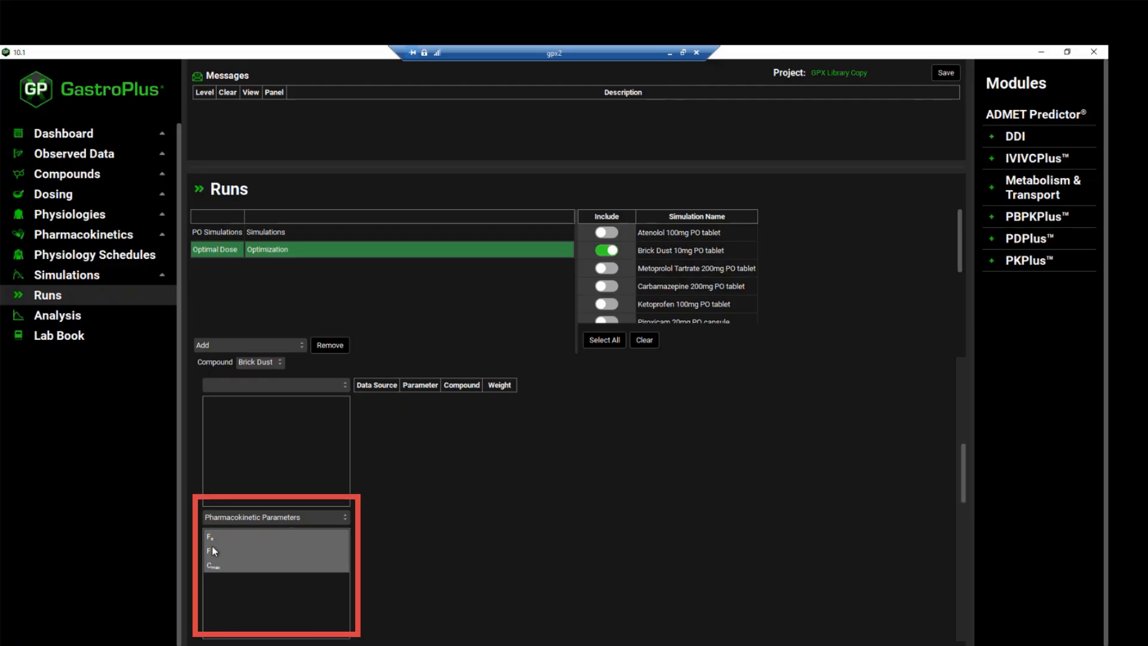
double_click(221, 568)
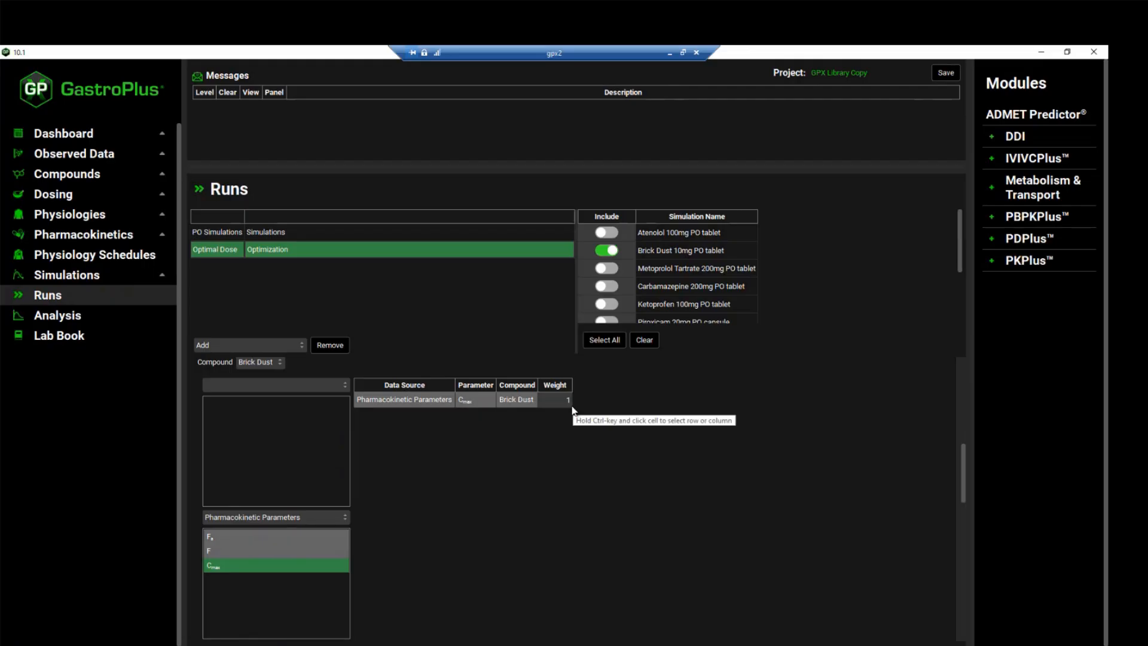
Step: Start the Optimal Dose run with the default objective weighting and output settings
scroll(574, 497, "down", 5)
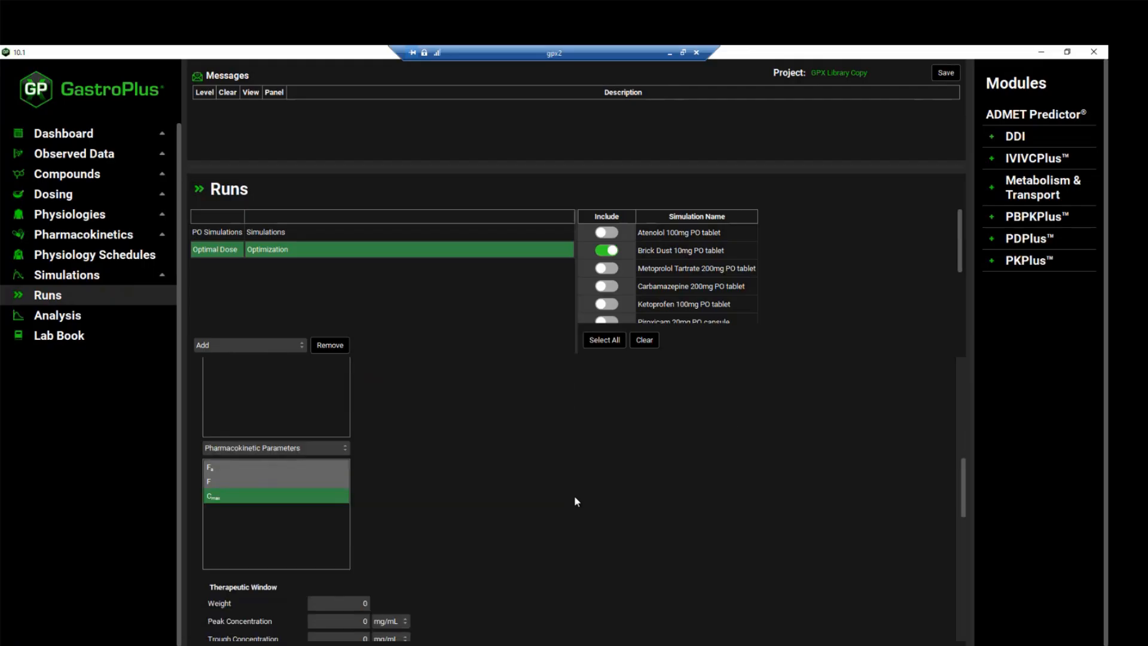
scroll(576, 501, "down", 10)
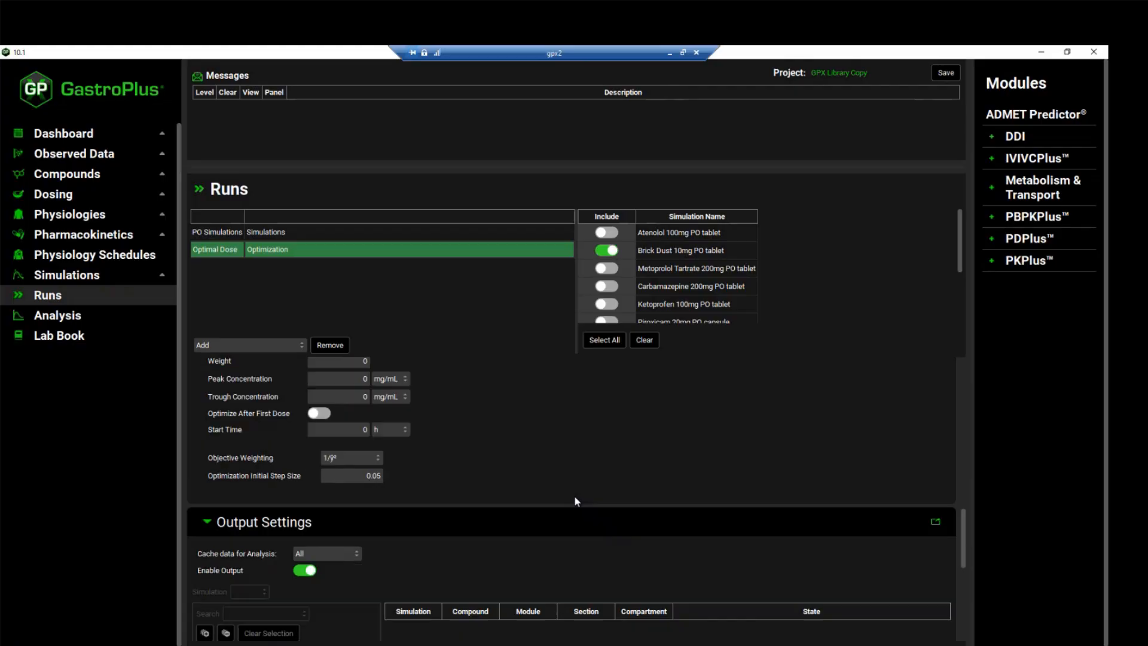
scroll(575, 495, "down", 3)
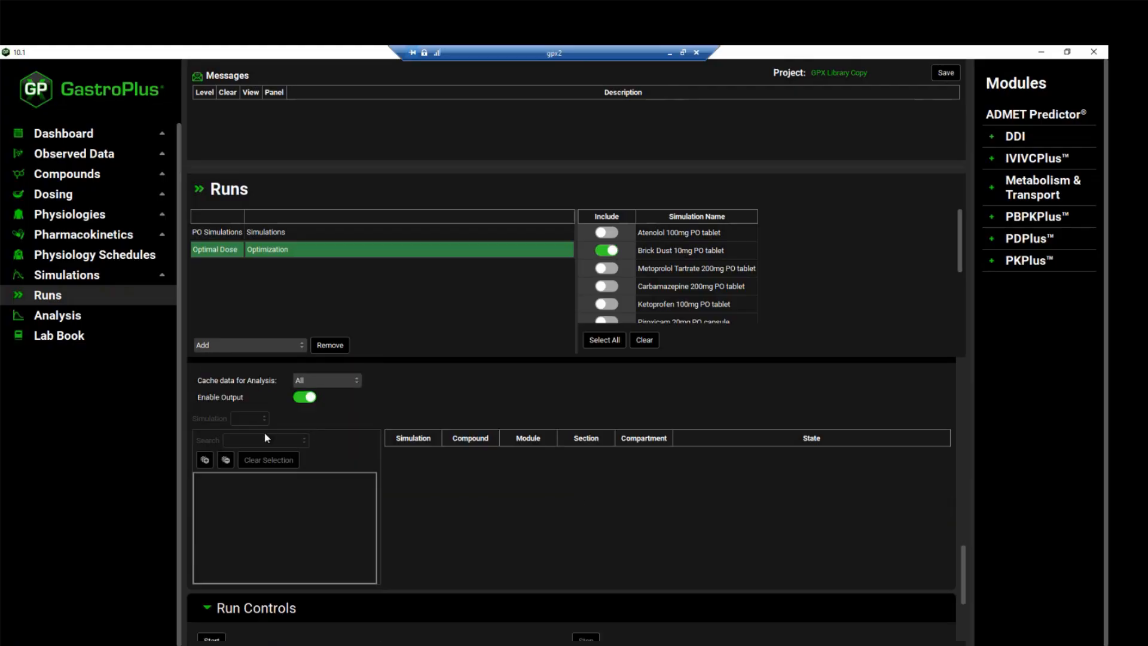
scroll(261, 446, "down", 5)
left_click(214, 502)
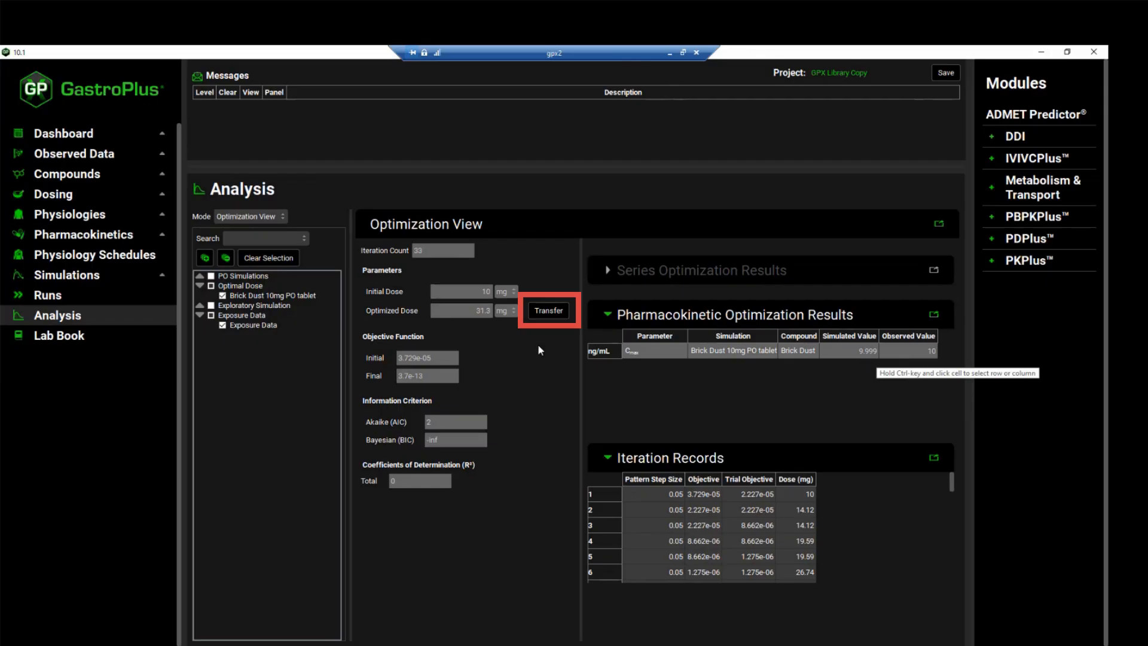
Step: Transfer the optimized Brick Dust dose into the project, clearing the transfer message, and open the Simulations view
left_click(548, 311)
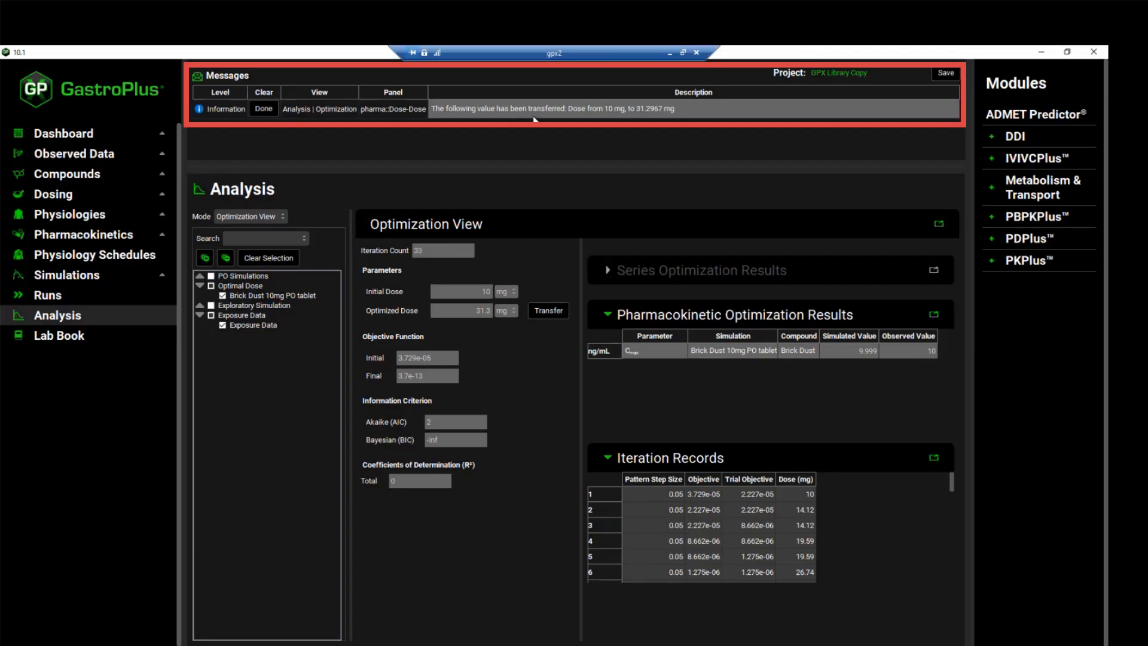
left_click(264, 109)
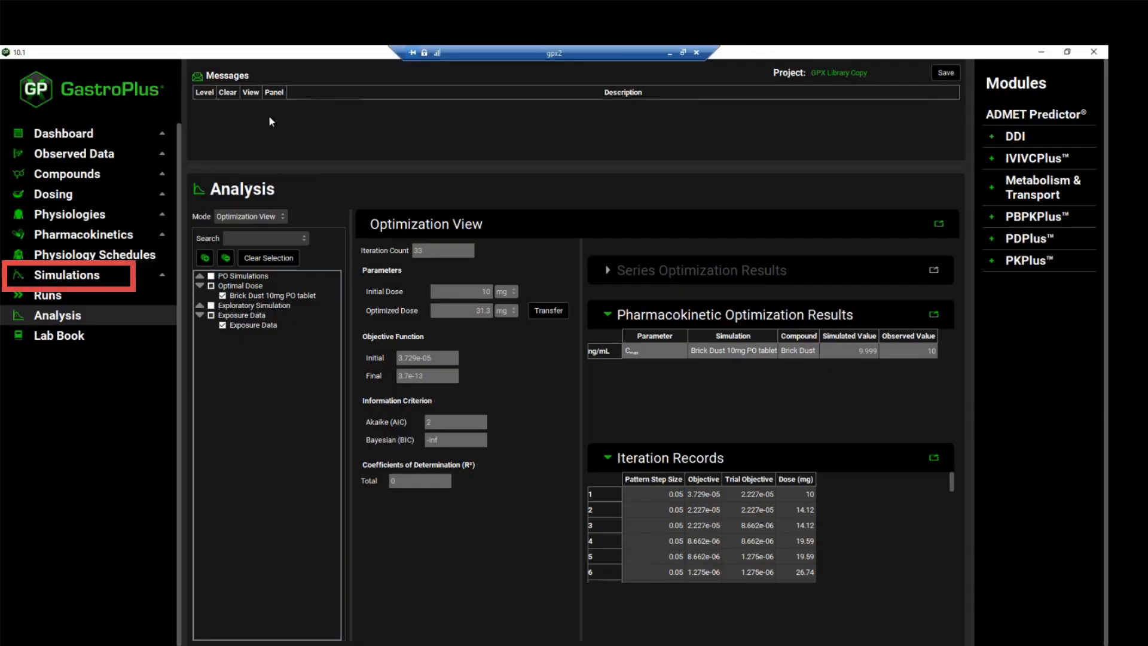
left_click(93, 279)
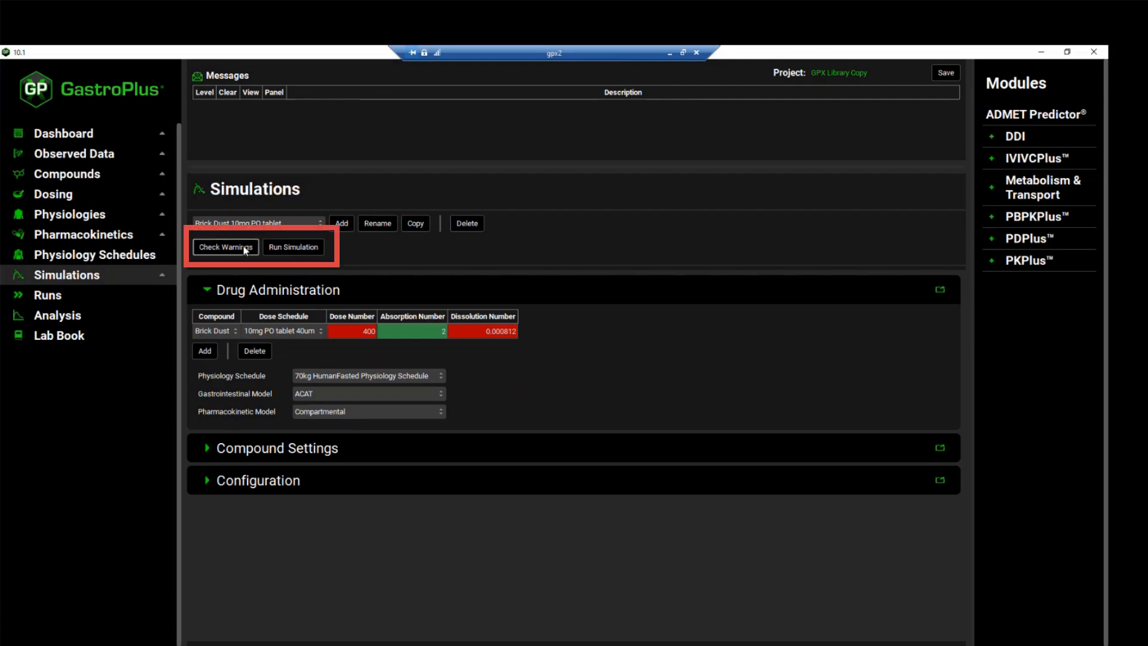
Step: Run the Brick Dust 10mg PO tablet simulation with the transferred dose and show its results in the Summary View
left_click(293, 247)
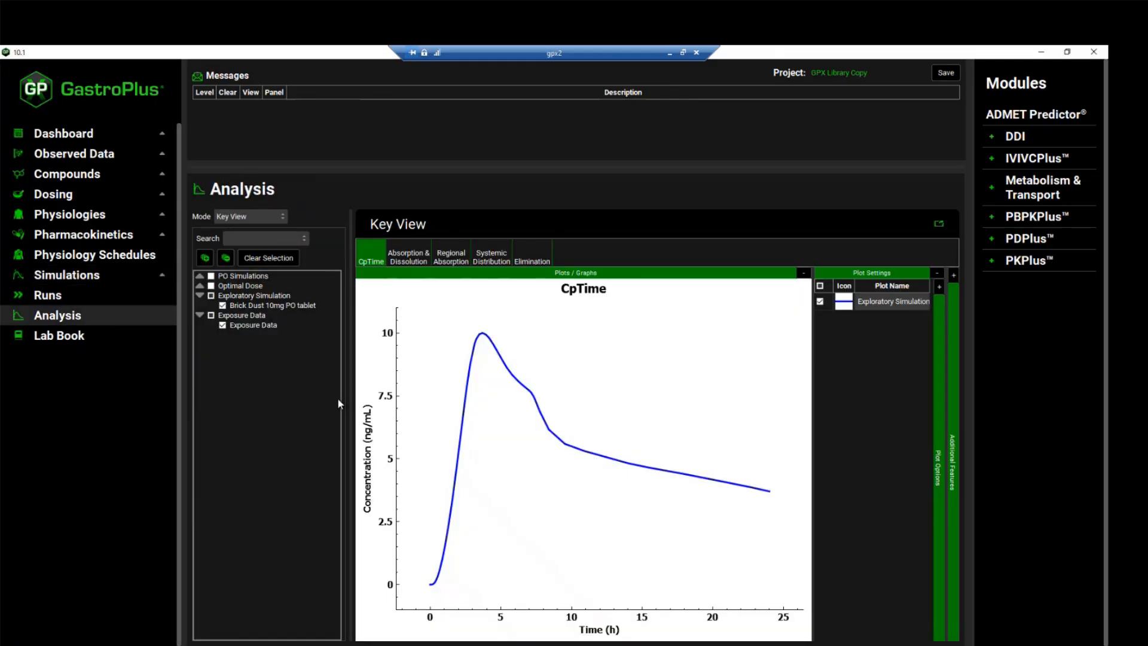
left_click(283, 217)
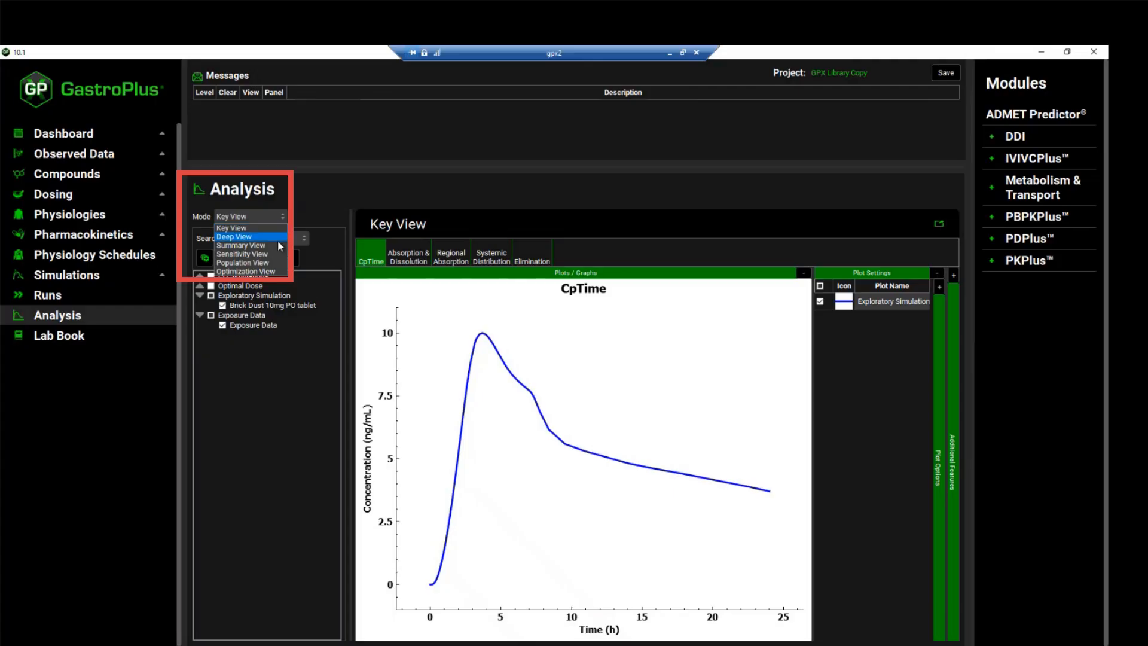
left_click(278, 245)
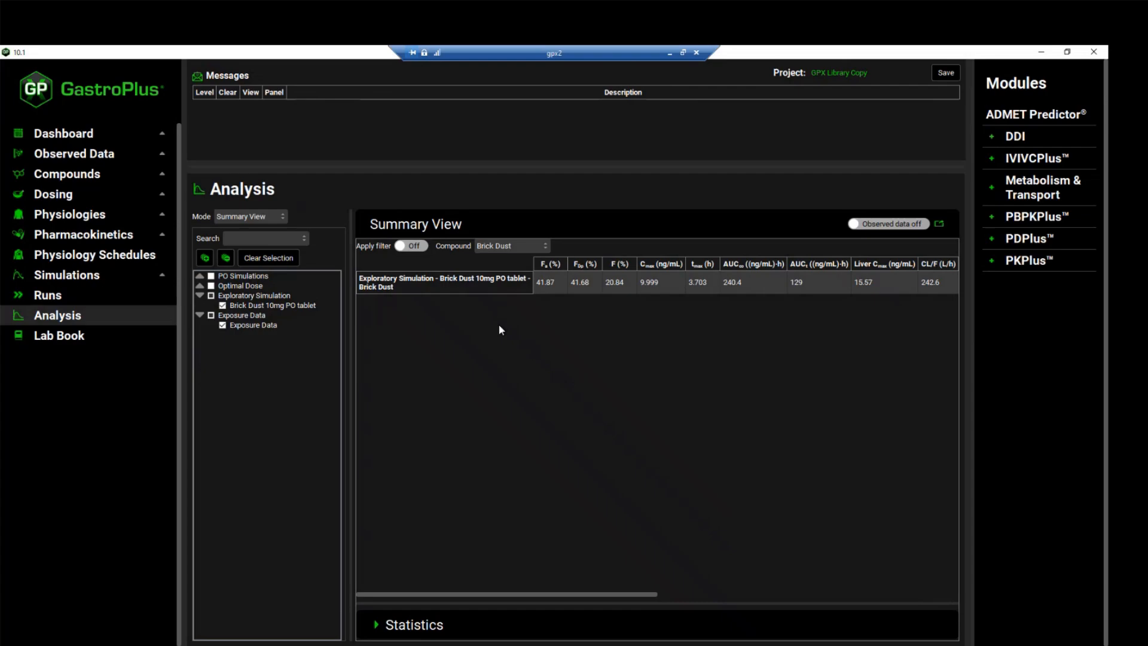
Step: Switch the analysis mode to Optimization View to examine the dose optimization results
left_click(245, 216)
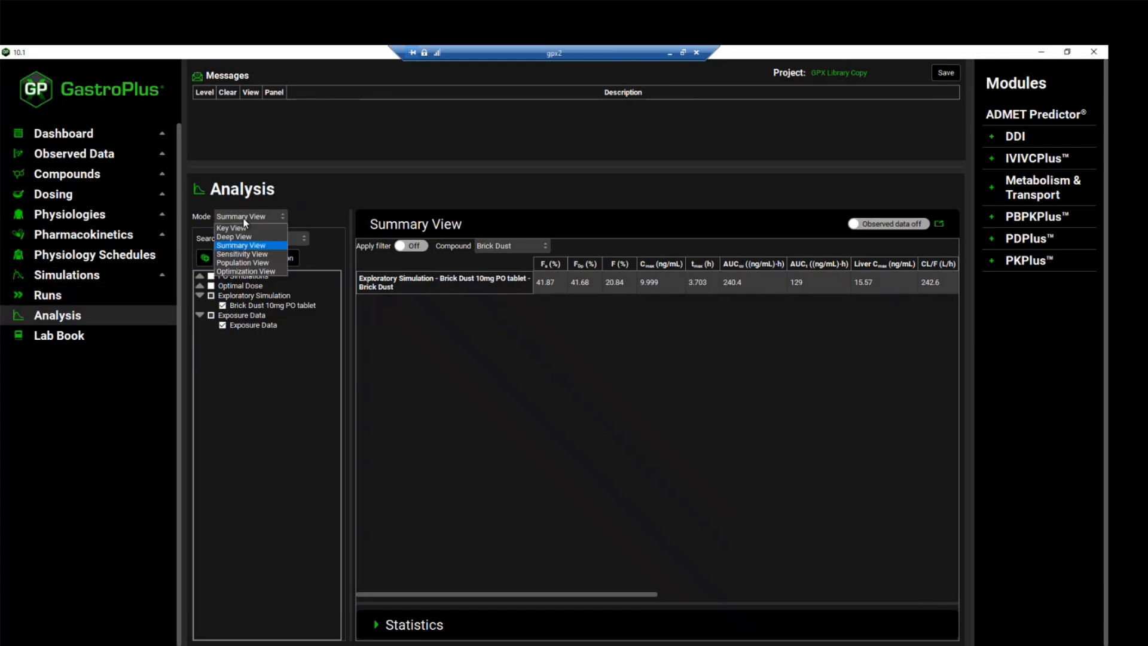
left_click(245, 217)
left_click(244, 219)
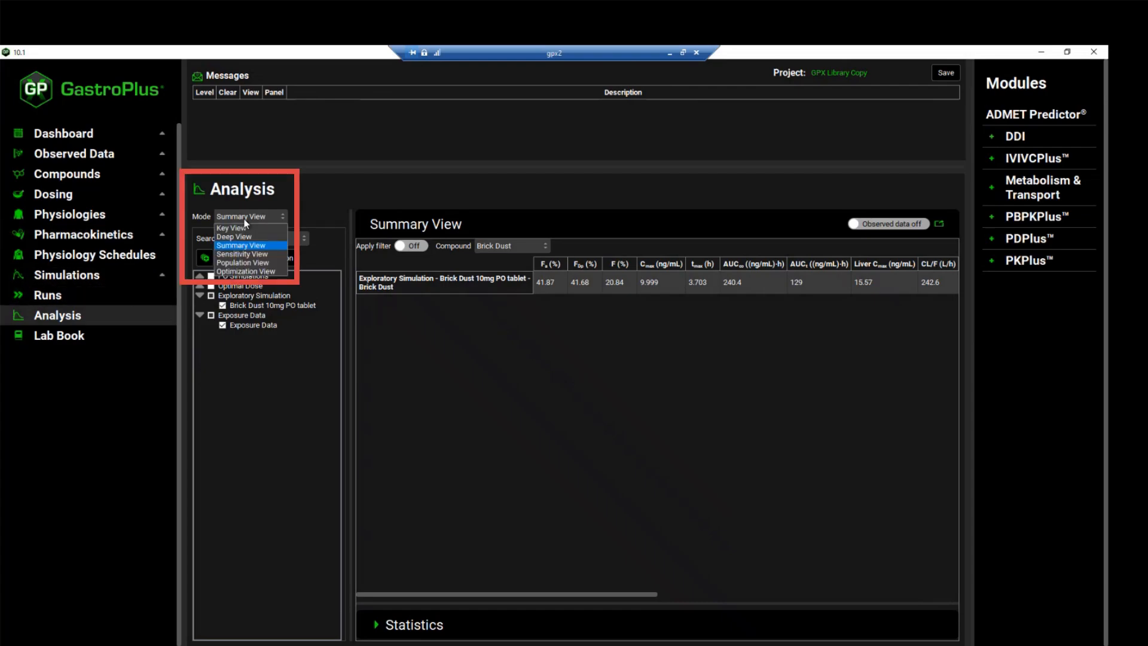
left_click(245, 271)
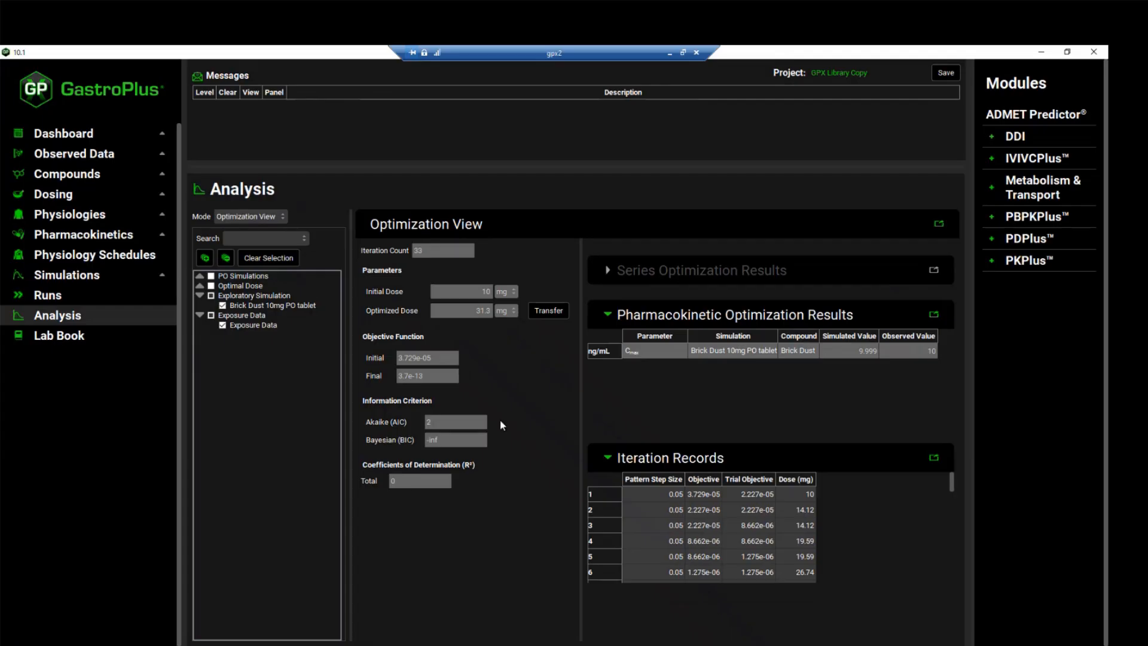